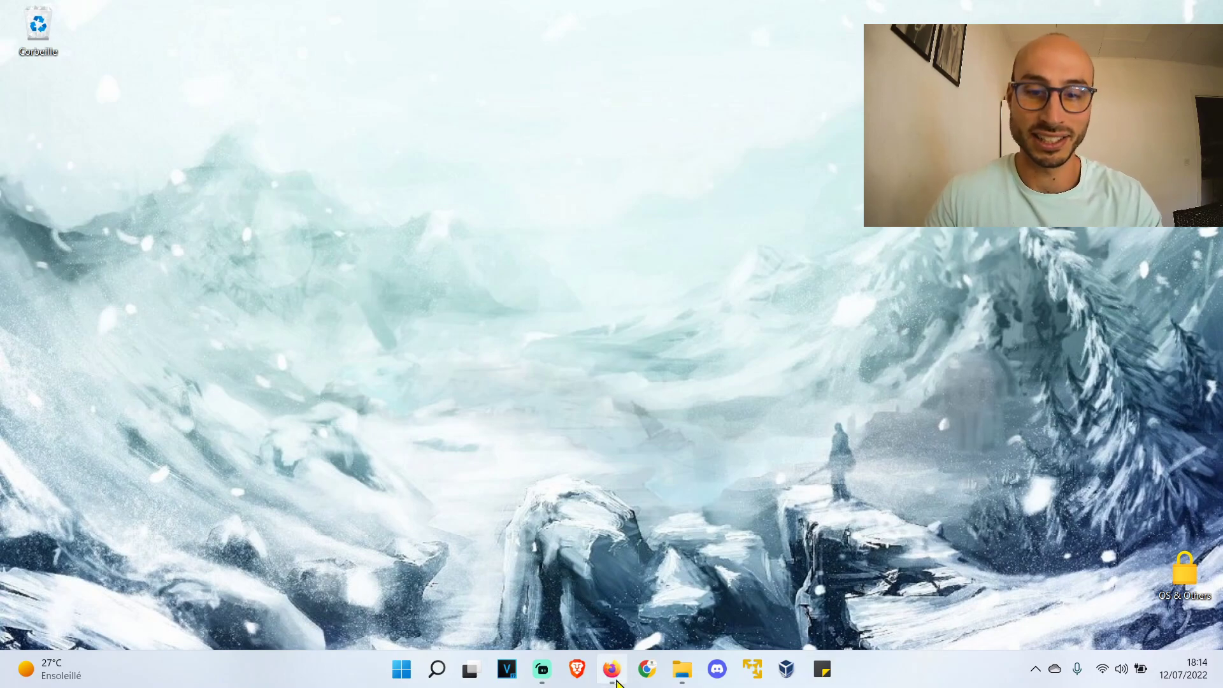
Step: Open the Apache Friends XAMPP page in Firefox and launch the downloaded installer xampp-windows-x64-8.1.6-0-VS16-installer.exe
click(612, 669)
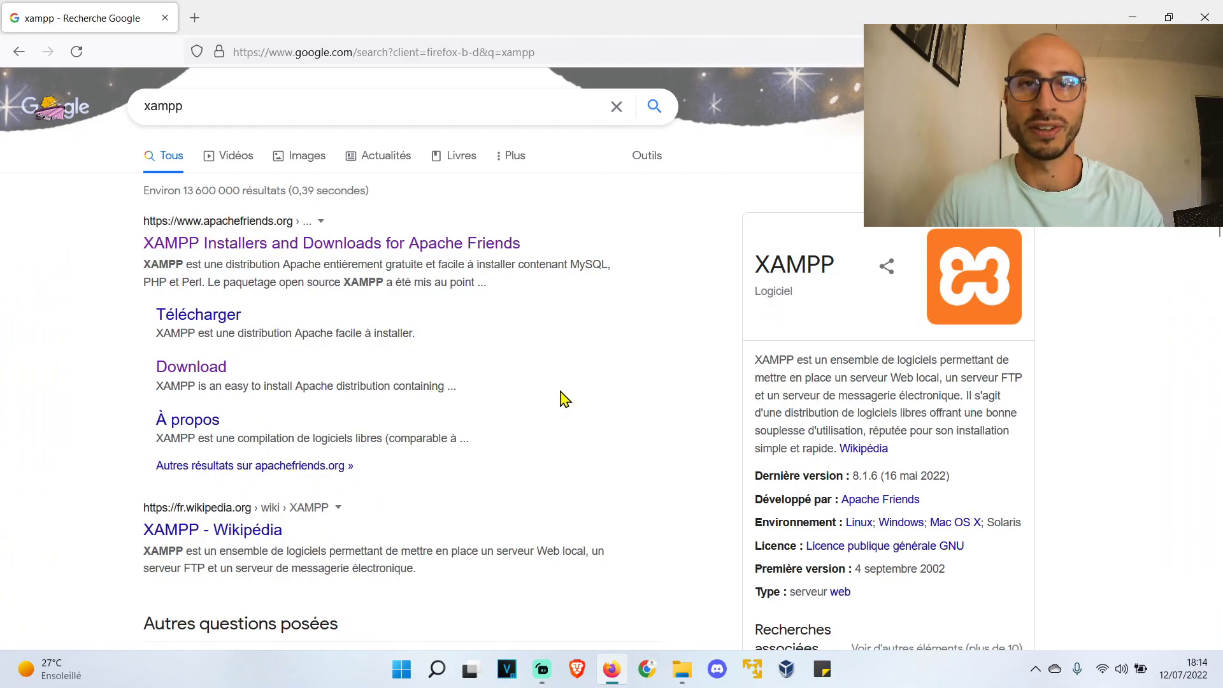
click(374, 244)
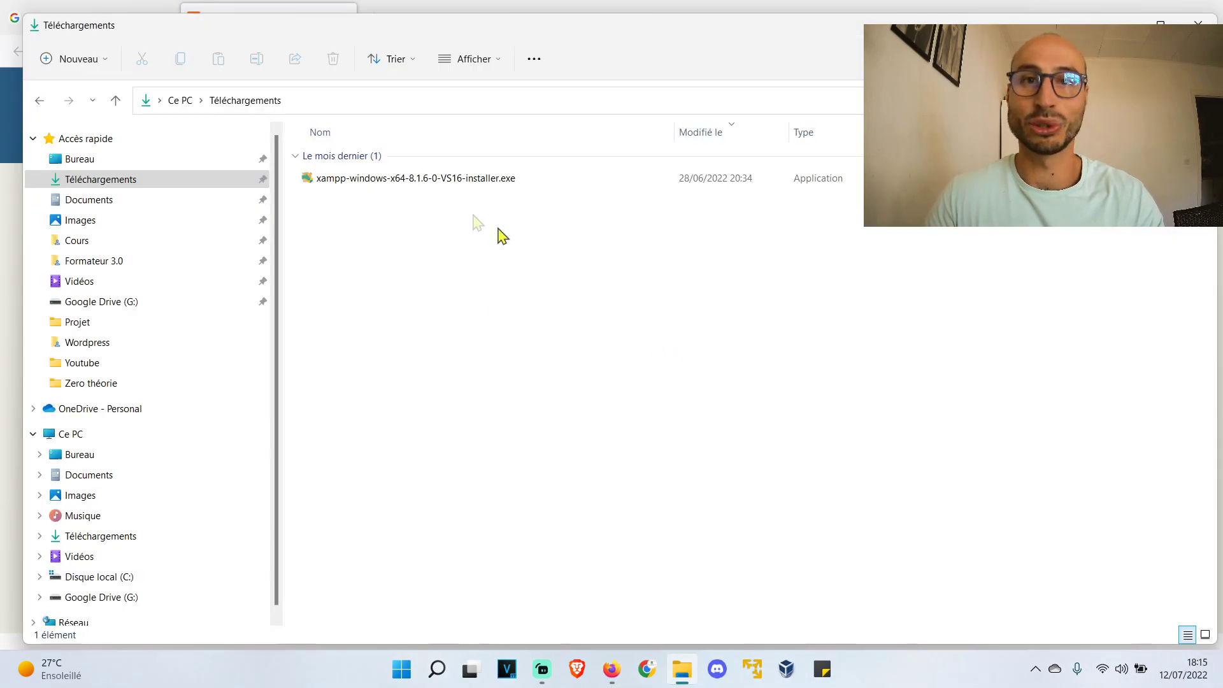
drag(425, 185, 465, 216)
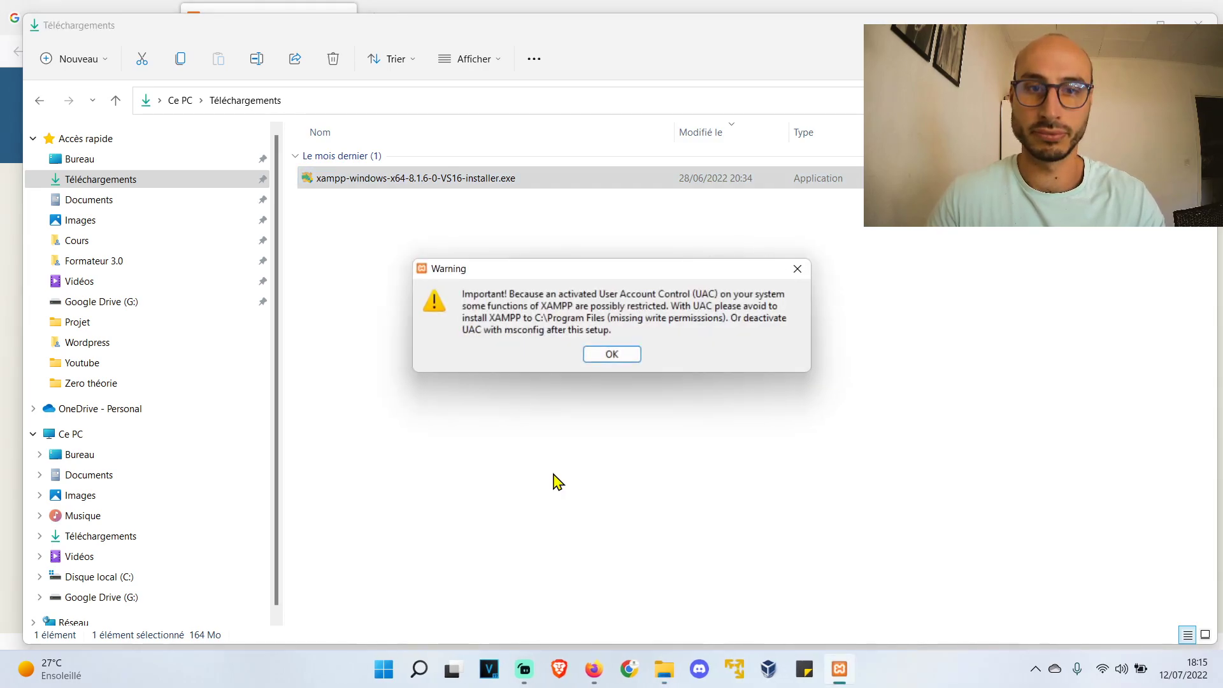
Step: Accept the UAC warning and go through the XAMPP setup wizard to install it in C:\xampp
click(595, 355)
click(706, 490)
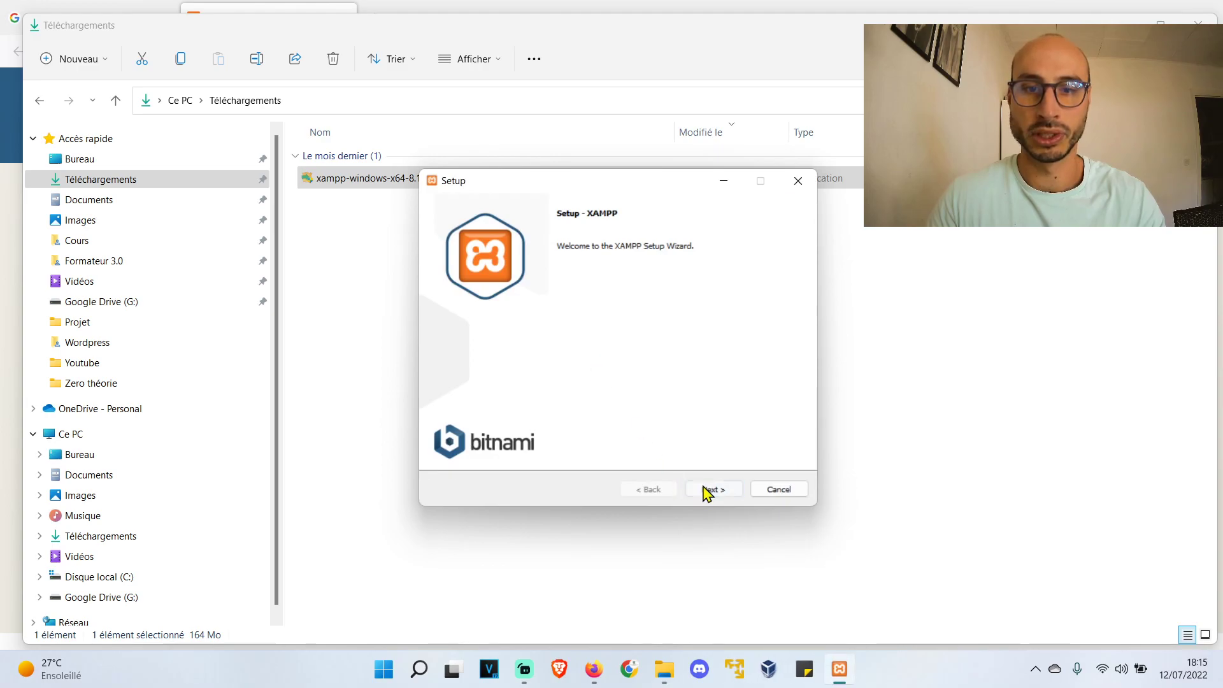
click(706, 490)
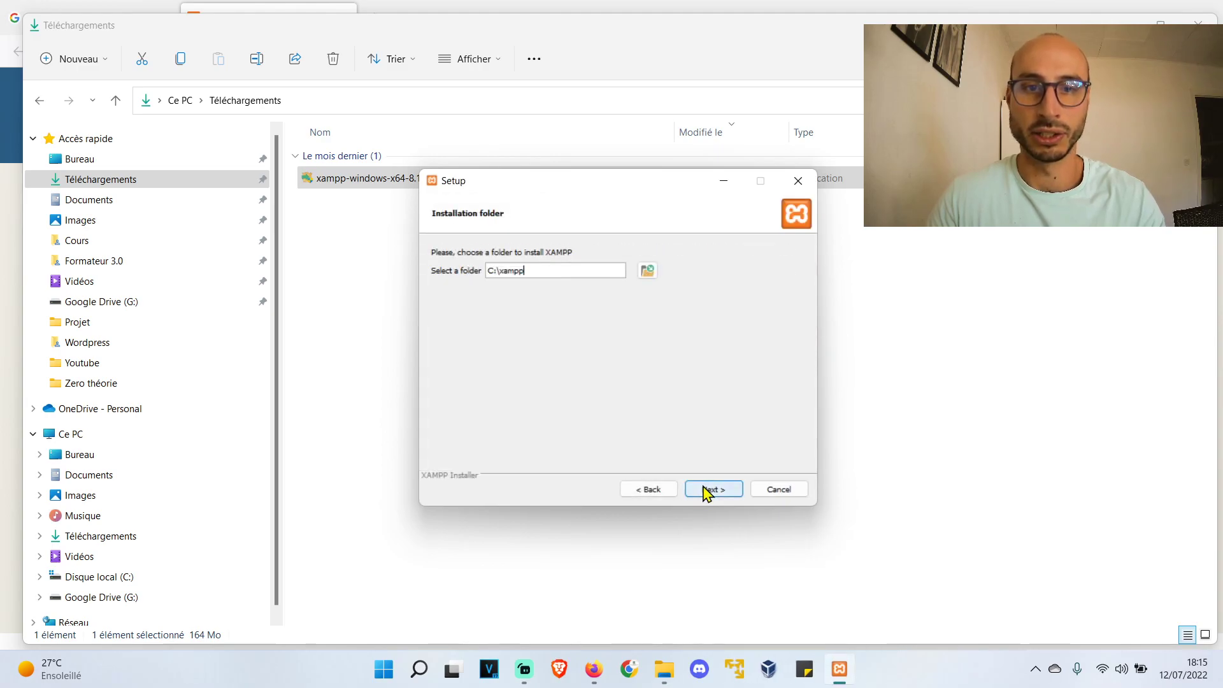
click(706, 490)
click(596, 268)
click(597, 269)
click(712, 489)
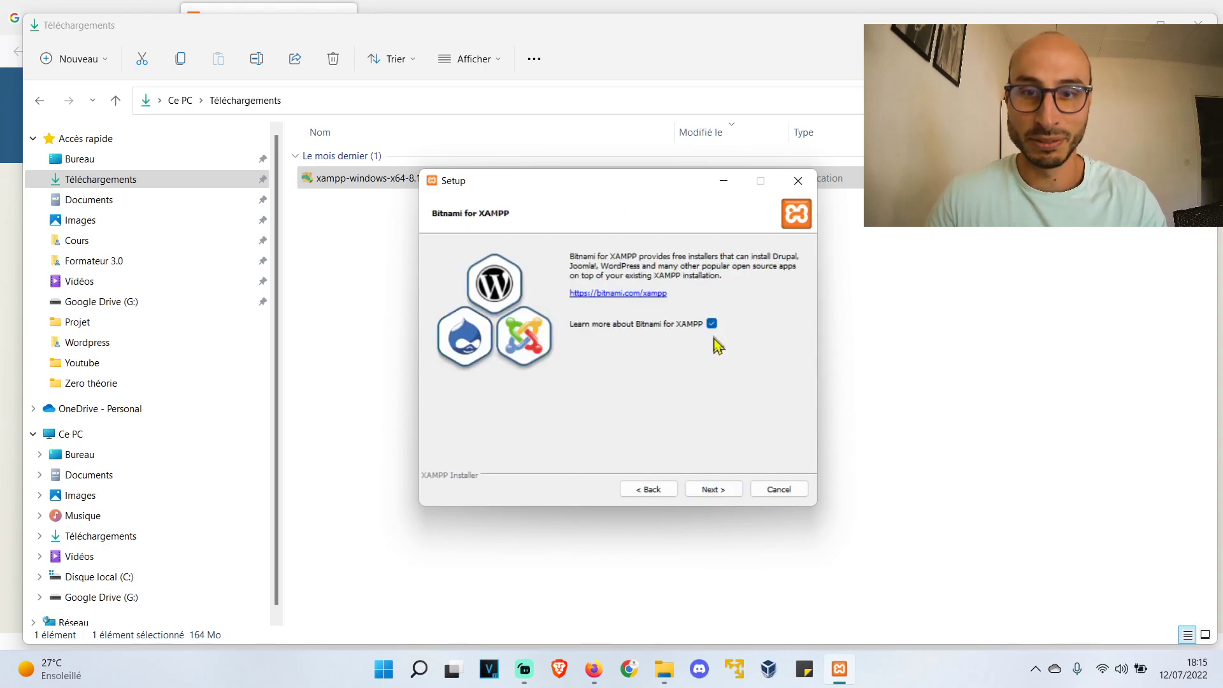
click(736, 495)
click(735, 495)
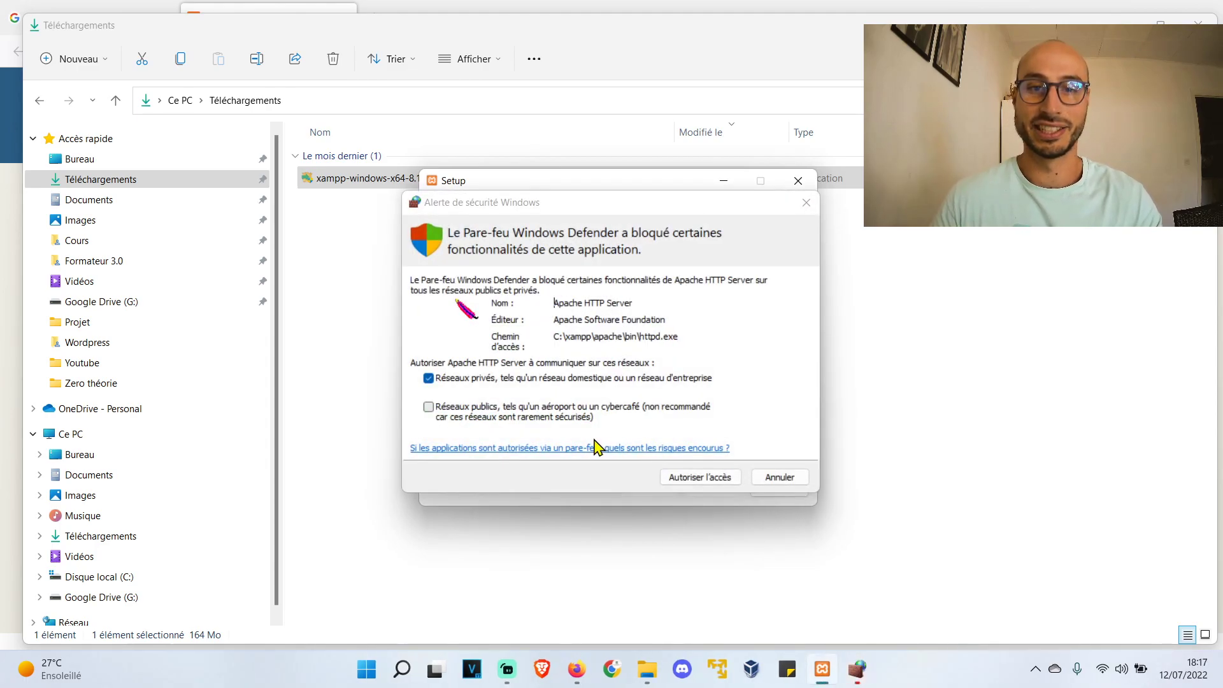
Step: Allow Apache HTTP Server through the firewall on private networks and finish the setup, starting the XAMPP Control Panel
click(690, 479)
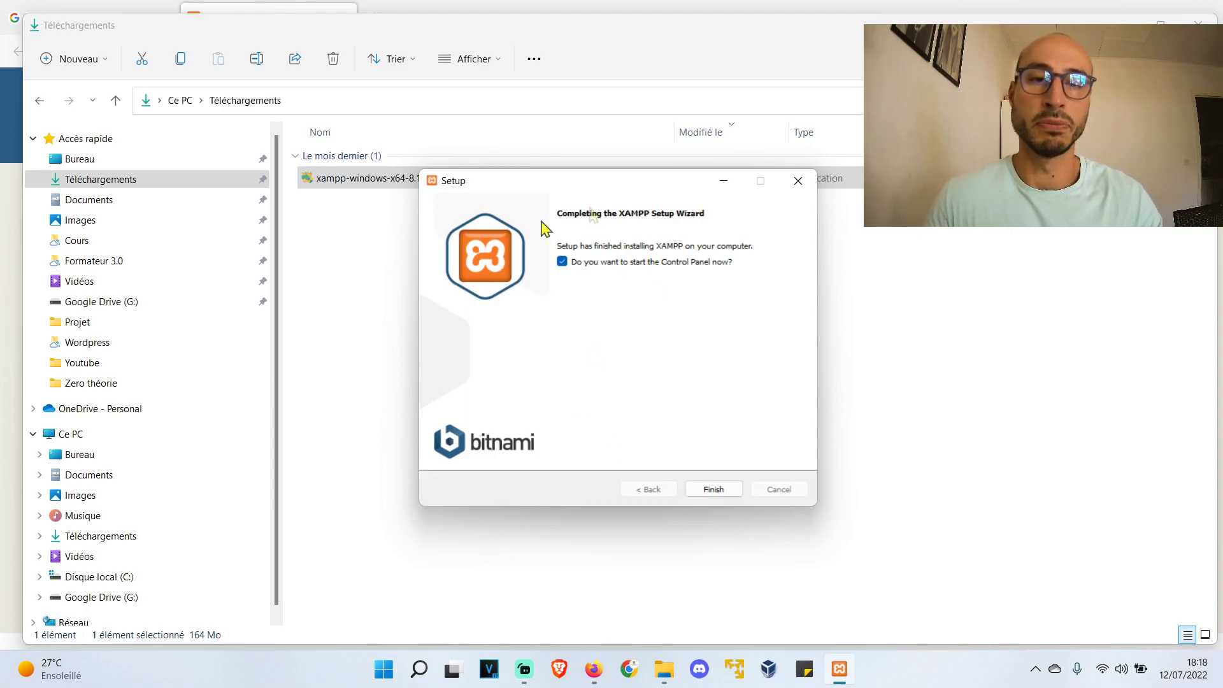
click(726, 492)
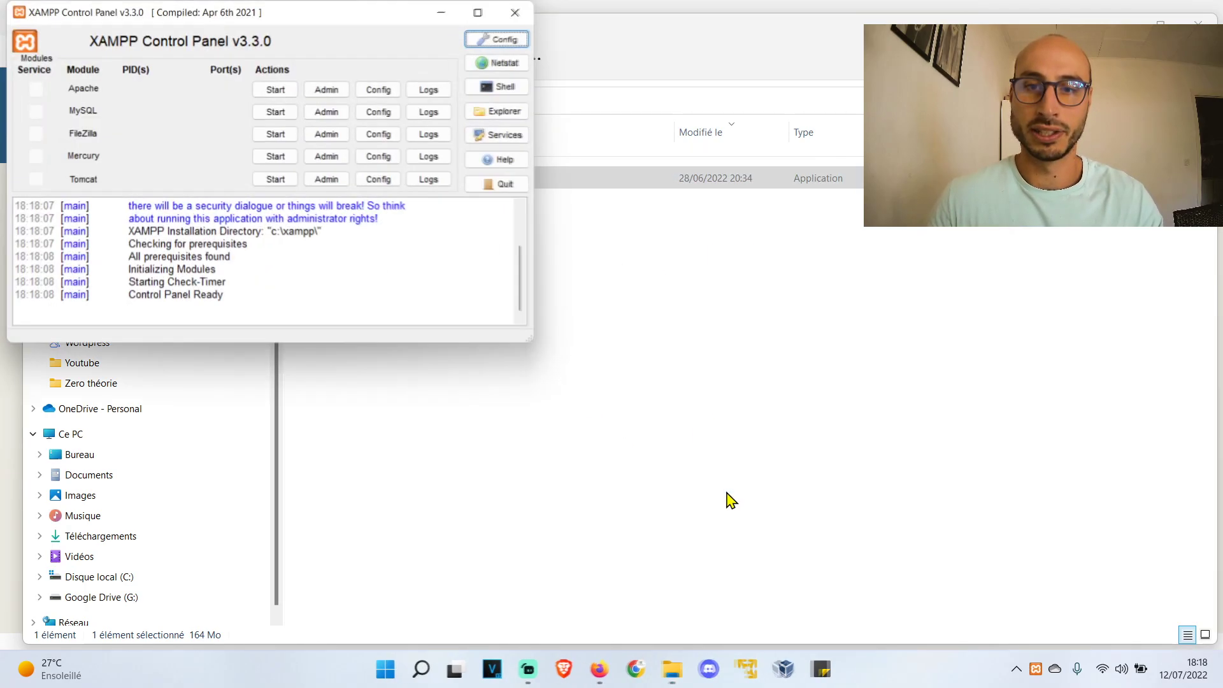
Step: Start the Apache and MySQL modules and allow mysqld.exe through the firewall on private networks
drag(306, 25, 554, 272)
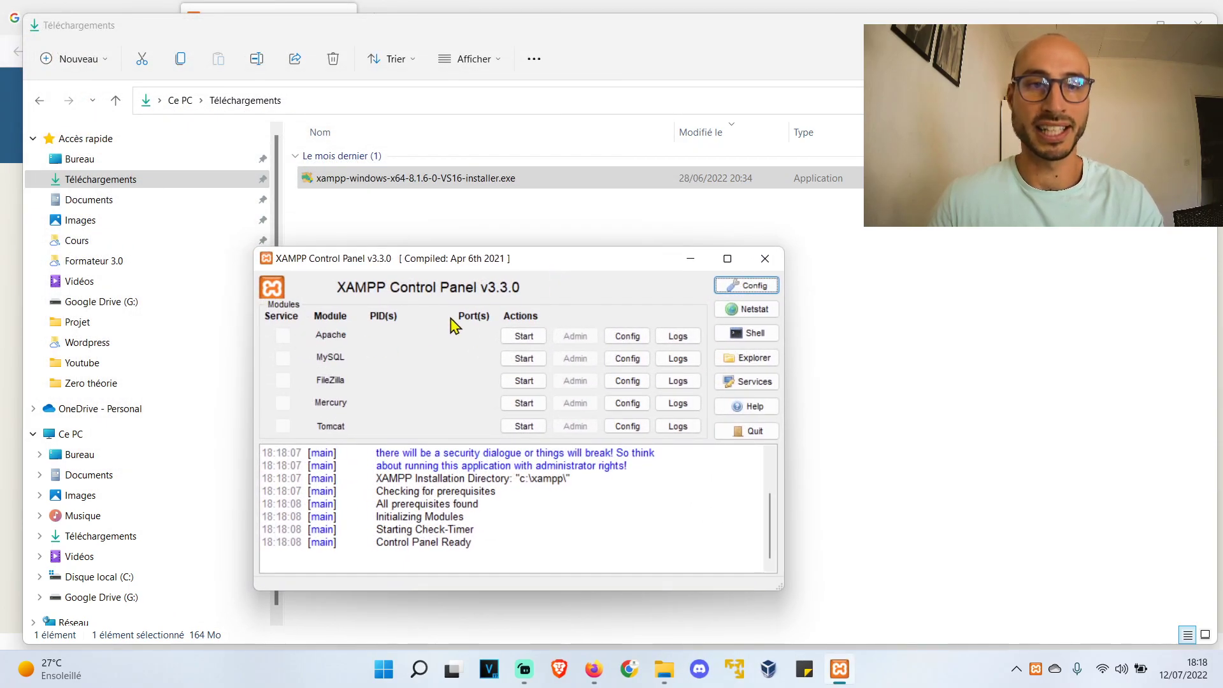
click(524, 335)
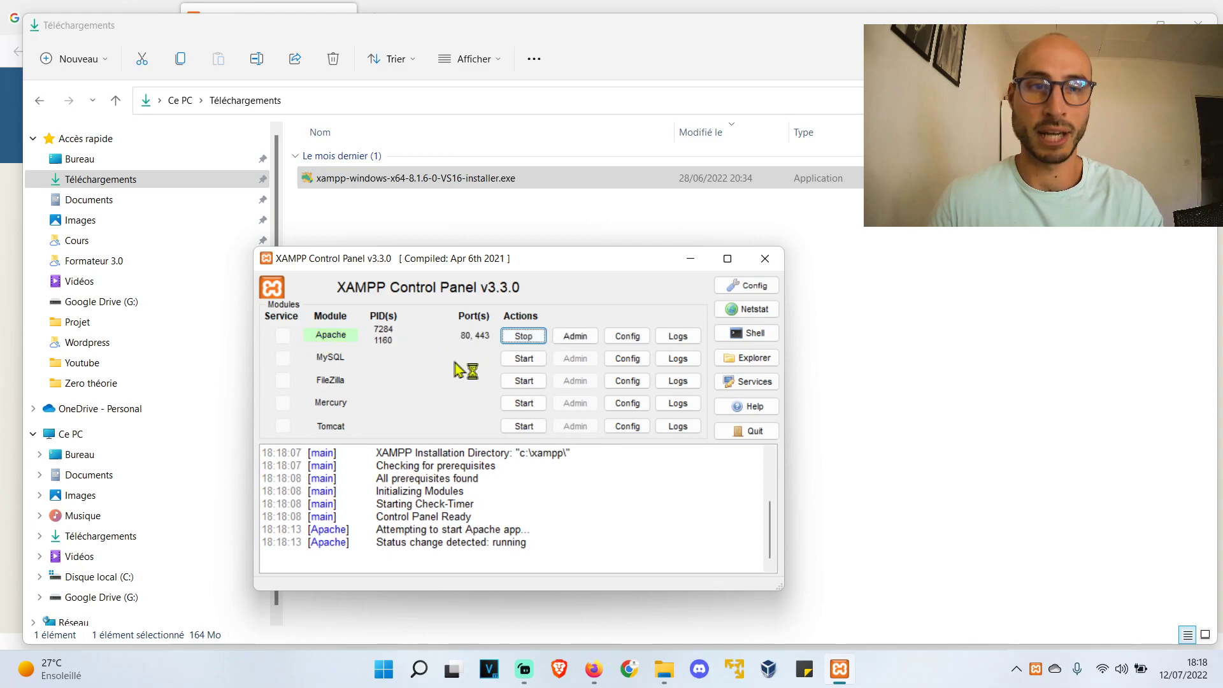
click(532, 360)
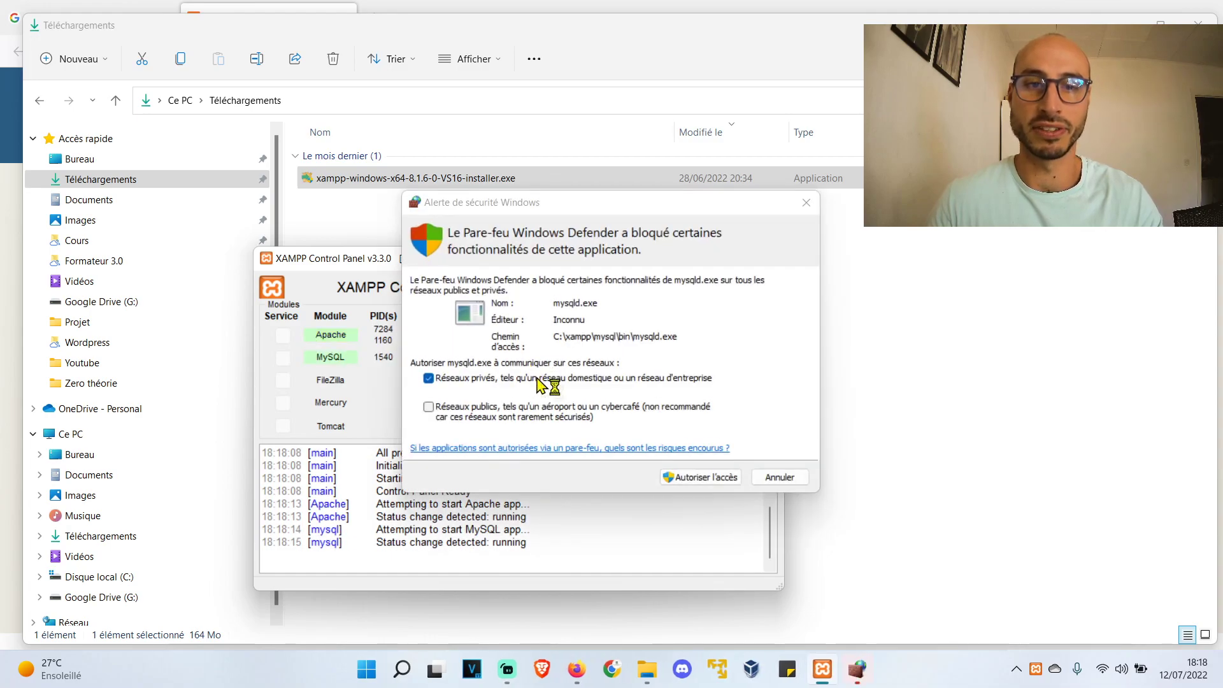
click(675, 476)
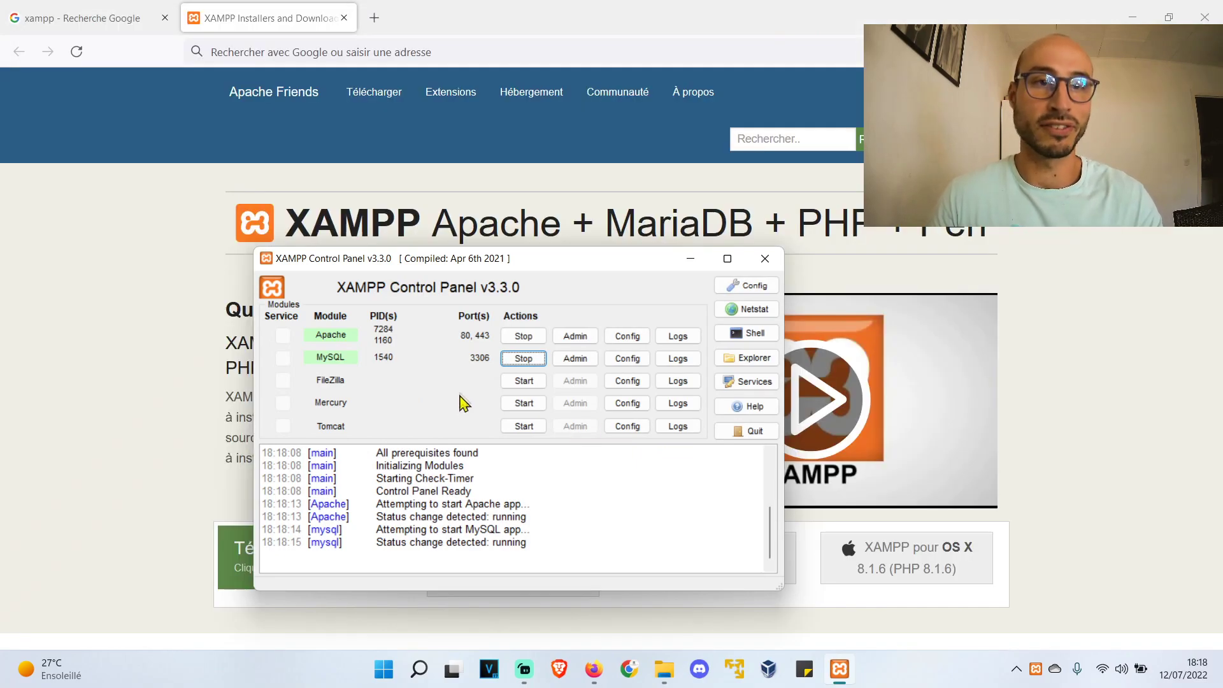
Step: Load localhost in the browser to check that the local XAMPP server responds
click(357, 52)
text(local)
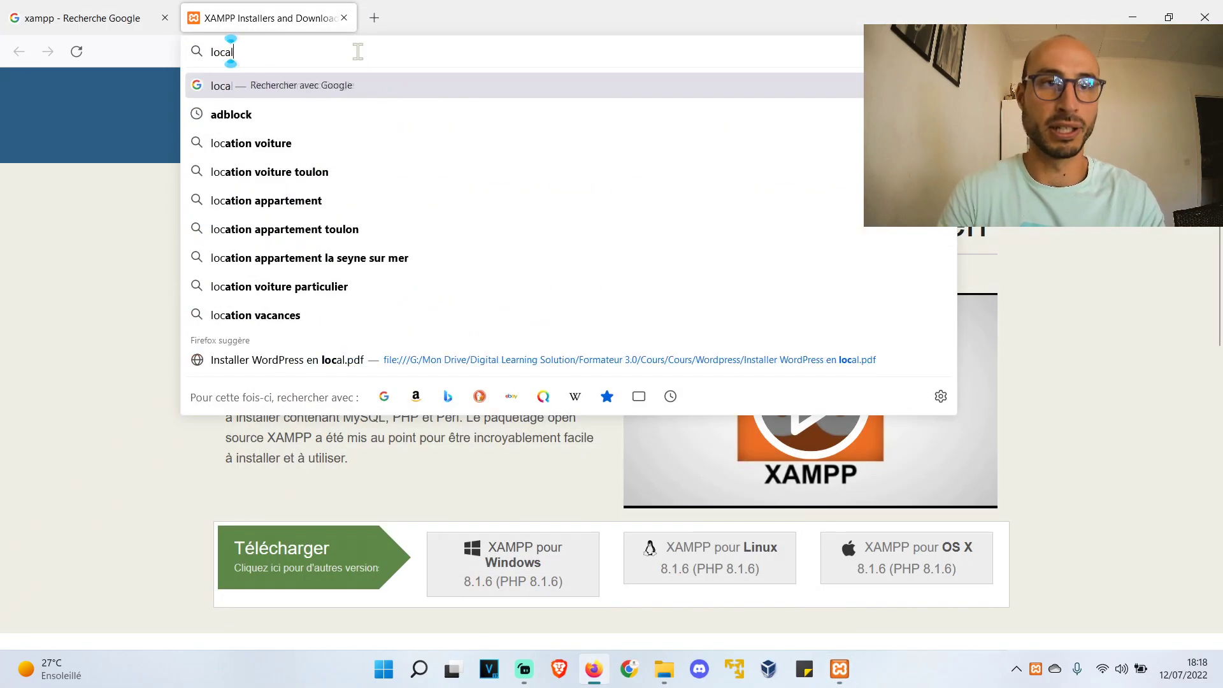
text(host)
key(Return)
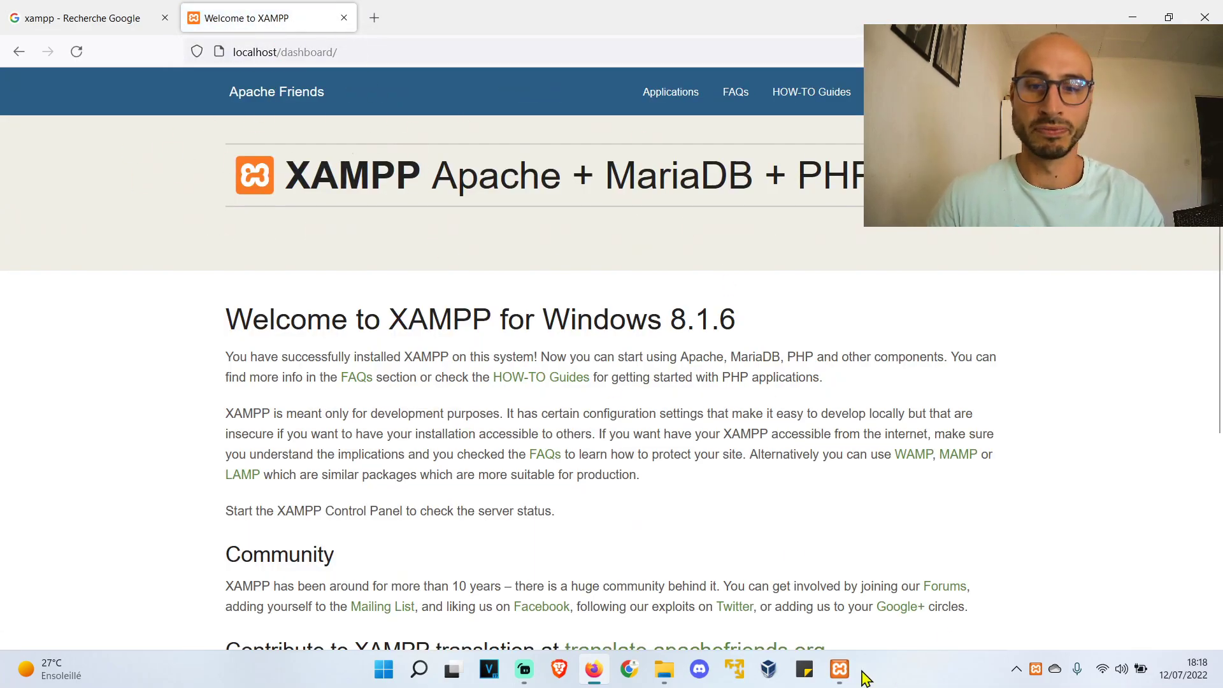
Step: Open phpMyAdmin through MySQL's administration in the XAMPP Control Panel and show the server's databases page
click(839, 669)
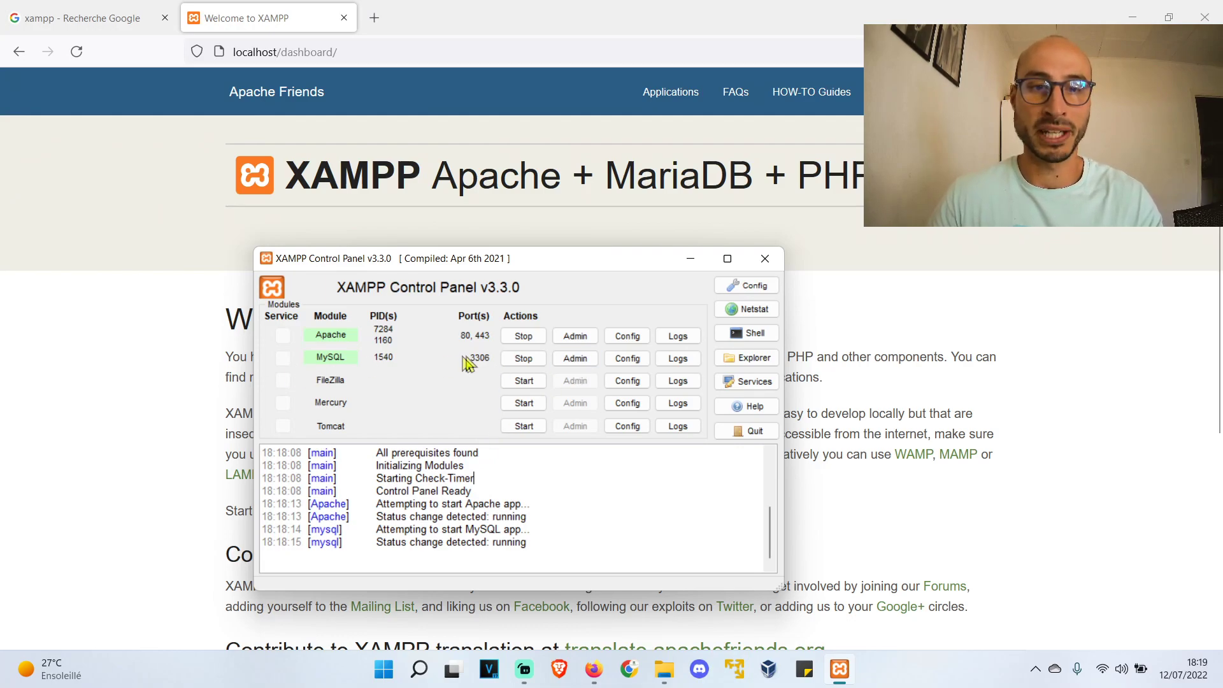
click(574, 359)
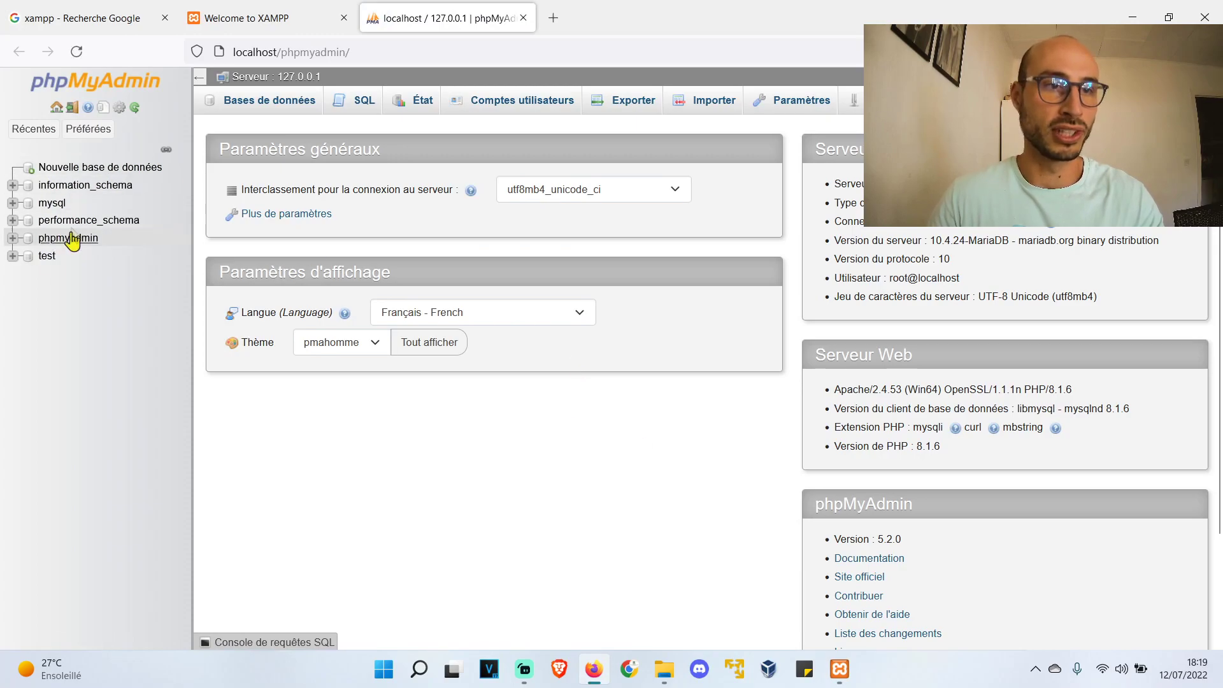
click(269, 110)
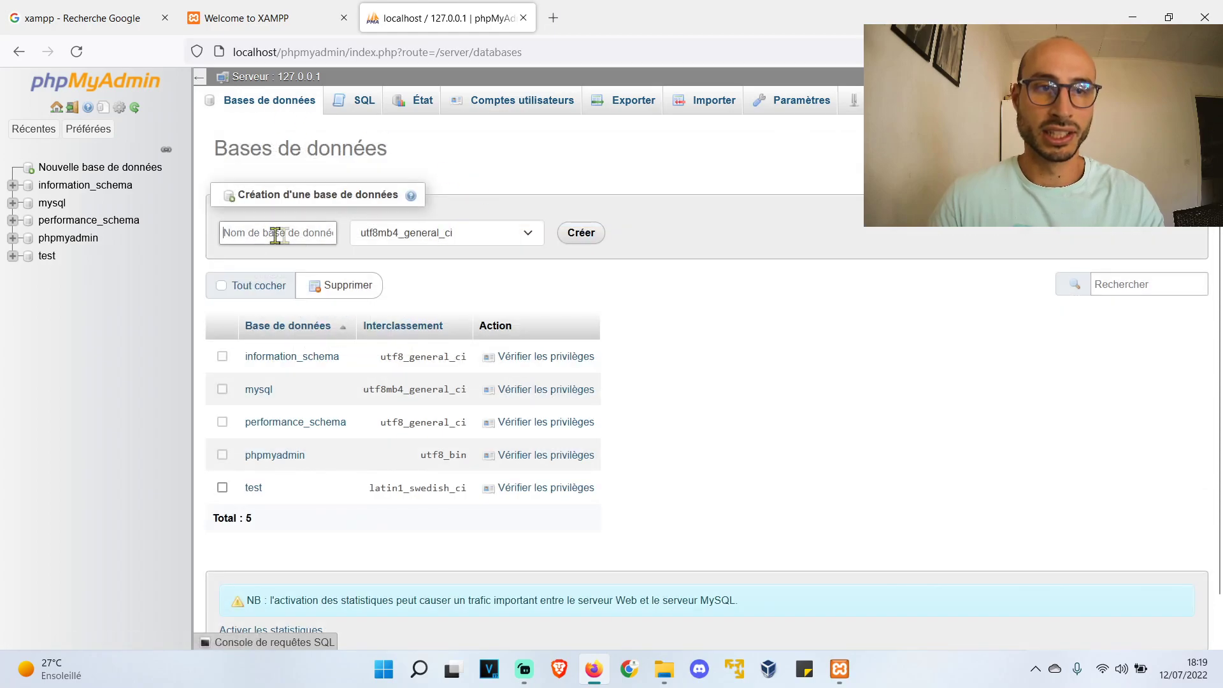
Step: Create a database named wordpress_wp with the utf8mb4_bin collation and close phpMyAdmin
text(wordpress)
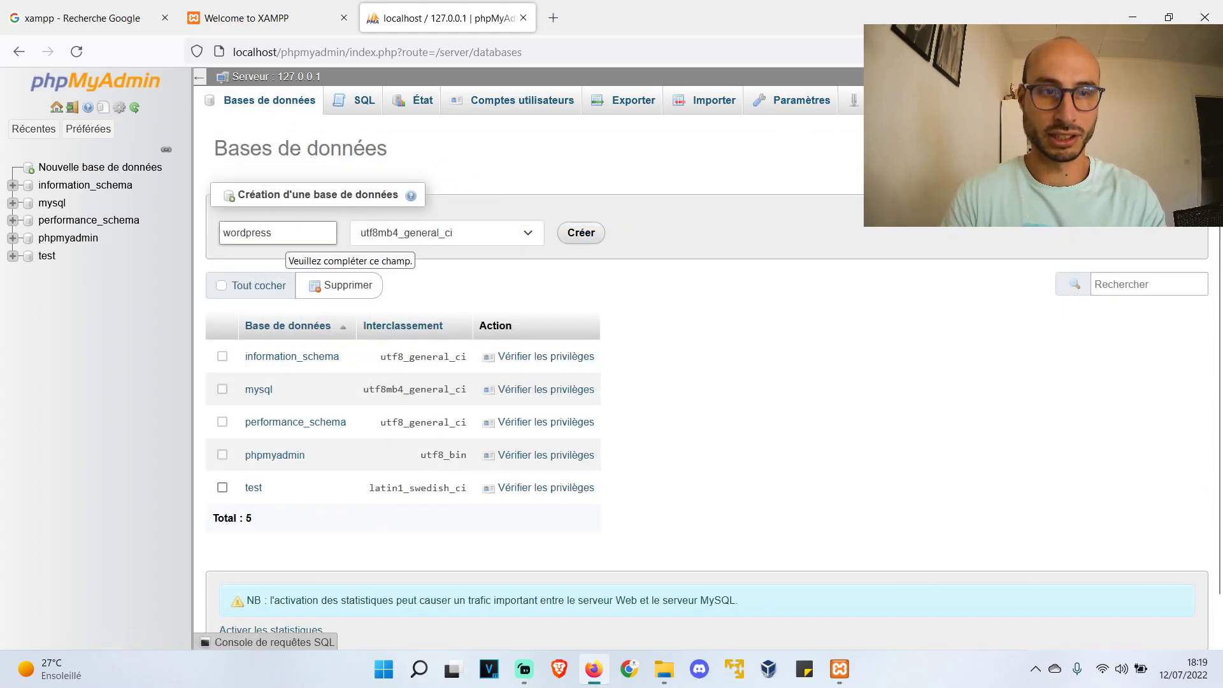
text(_wp)
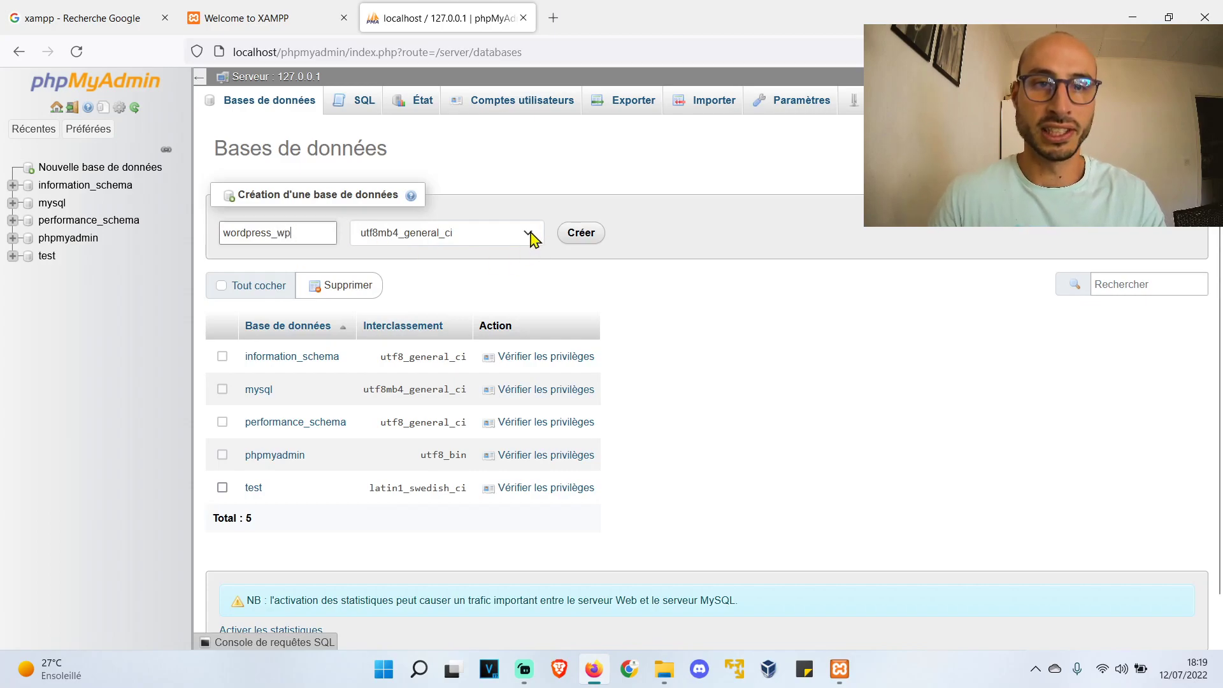
click(532, 238)
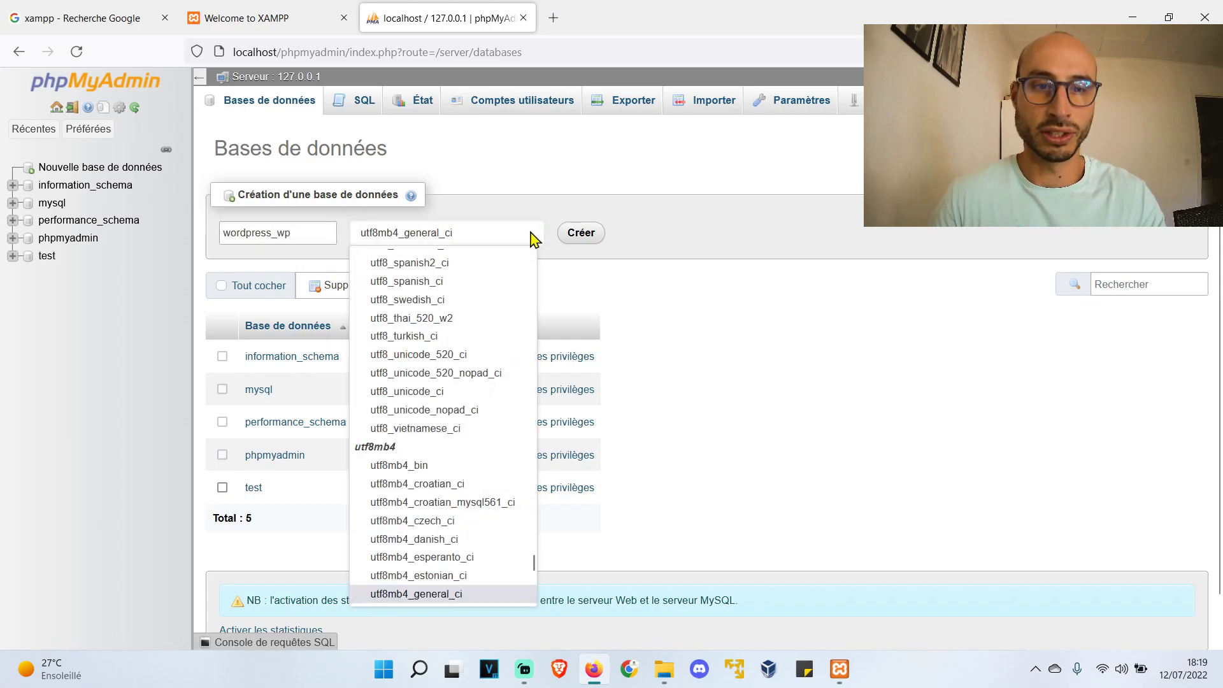
click(464, 467)
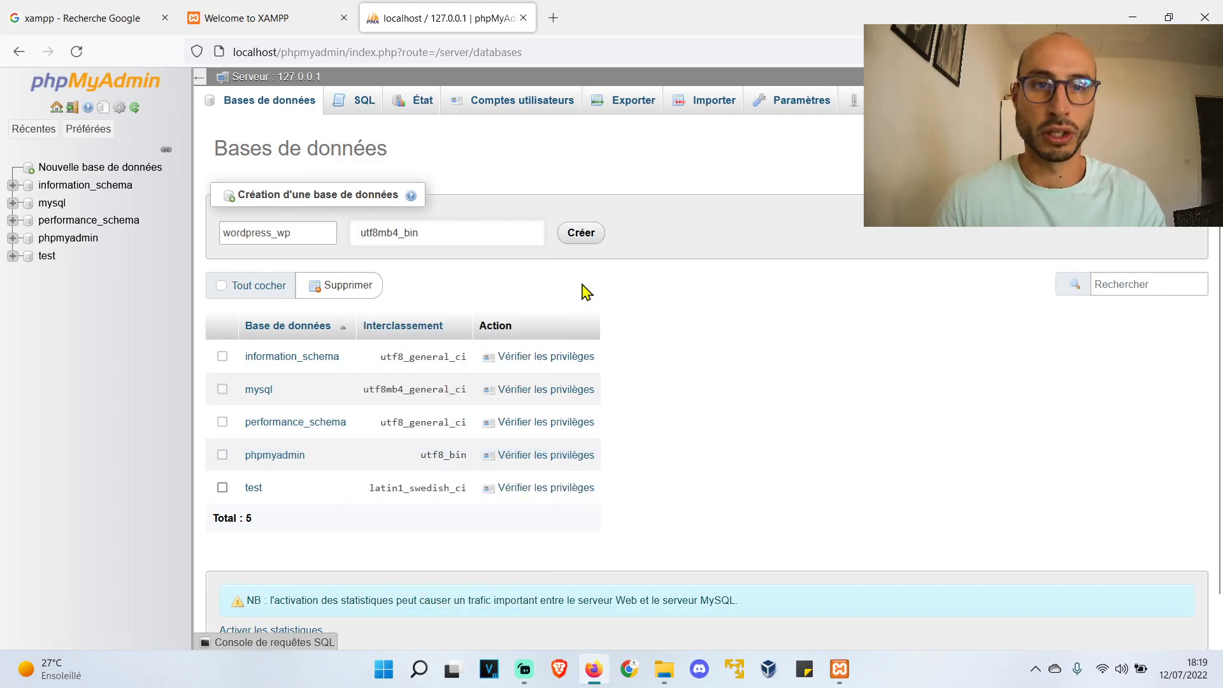
click(581, 233)
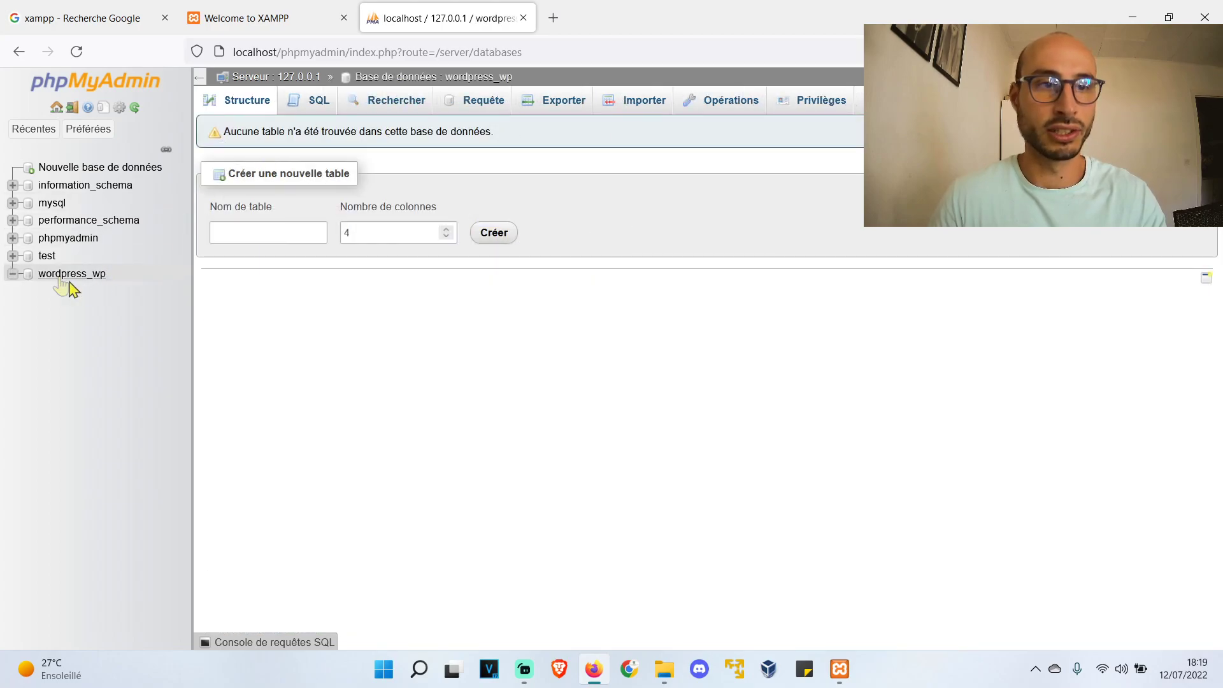
click(523, 18)
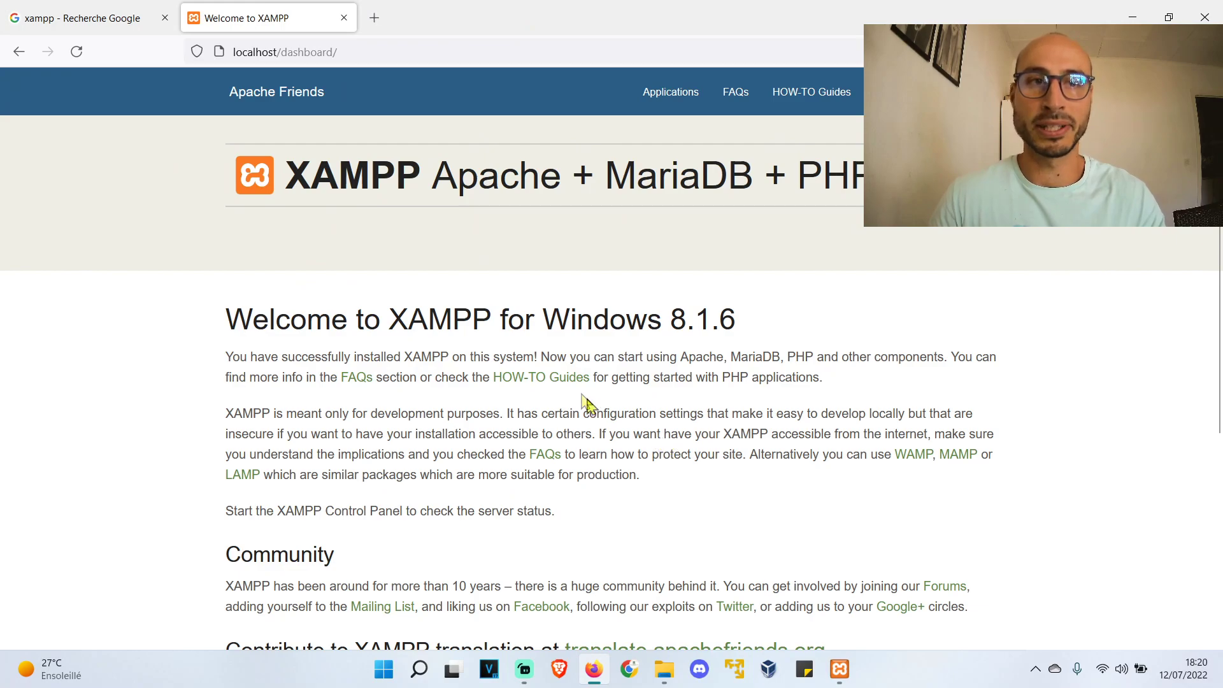
Step: Search the web for "wordpress télécharger" and open the French WordPress.org download page
click(360, 53)
text(wordp)
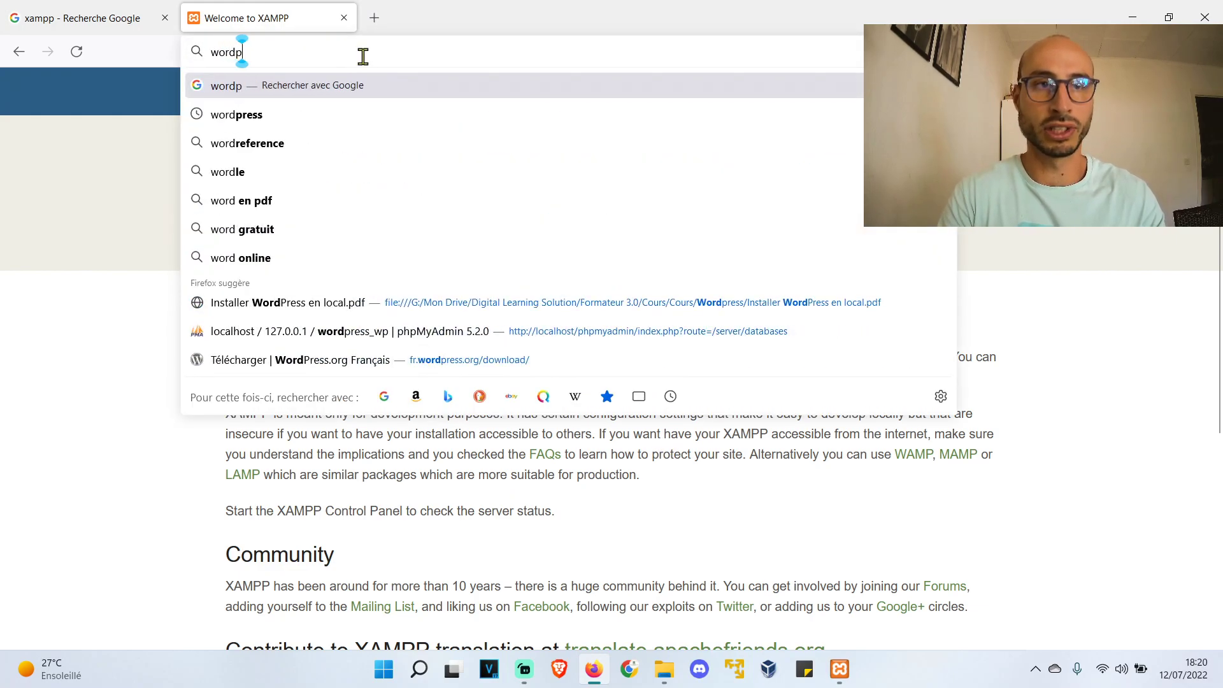
text(ress )
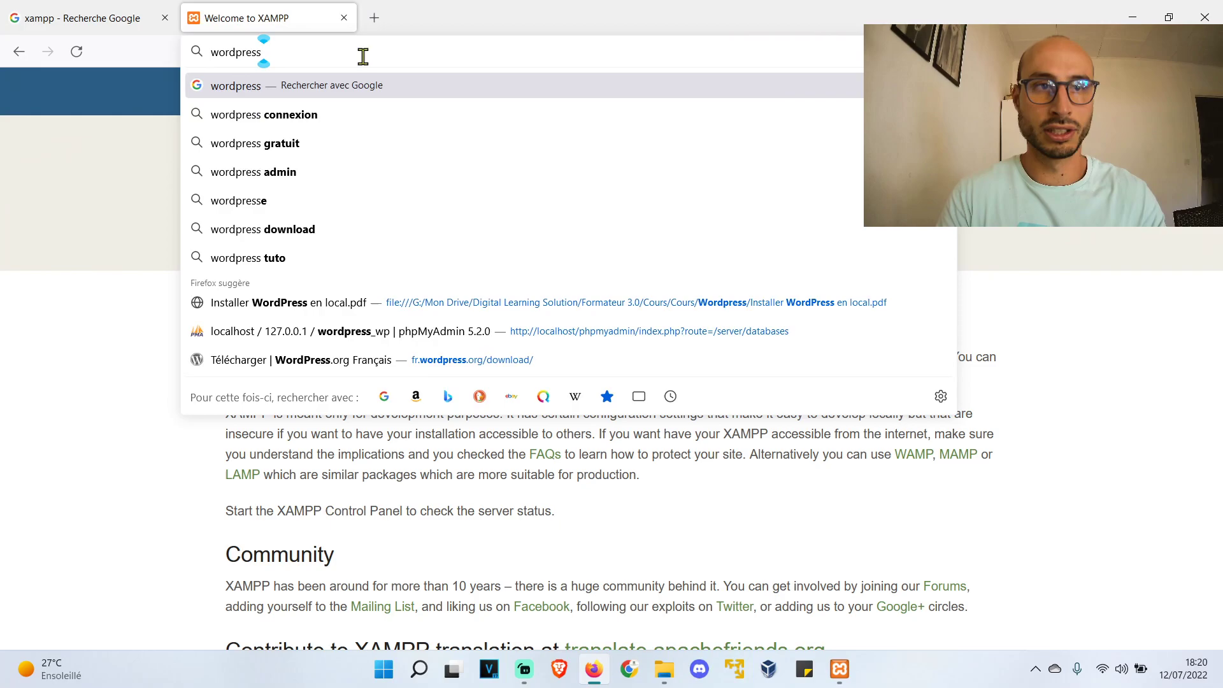
text(te)
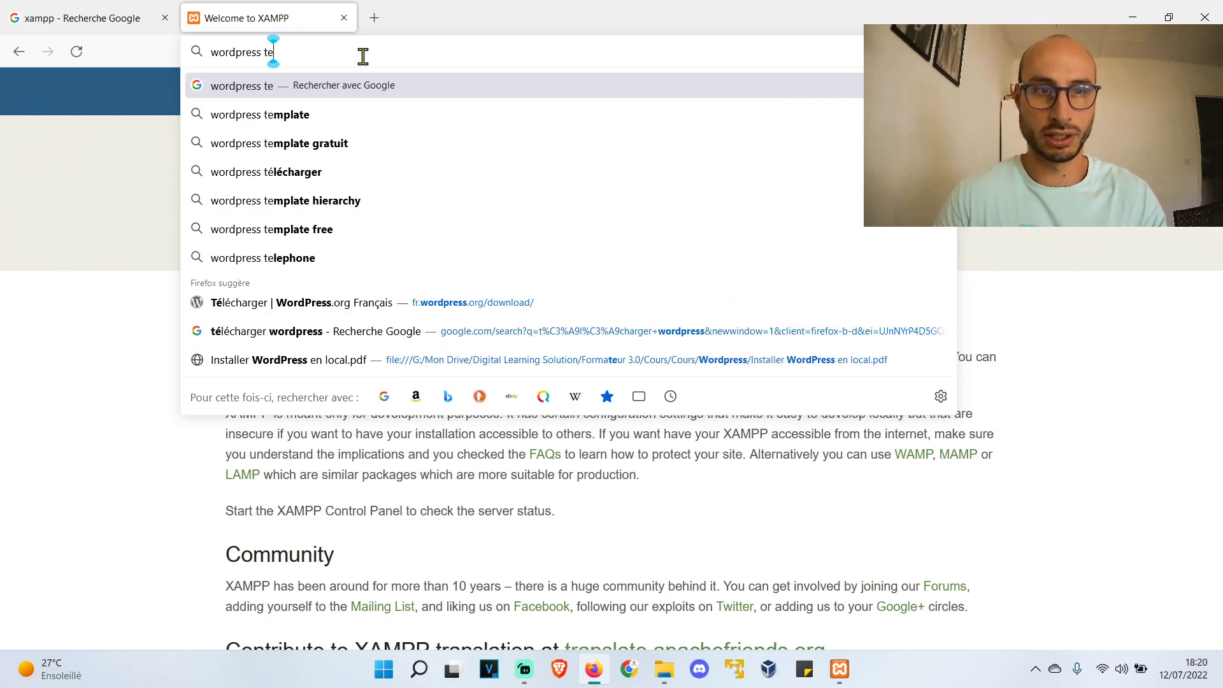
click(374, 160)
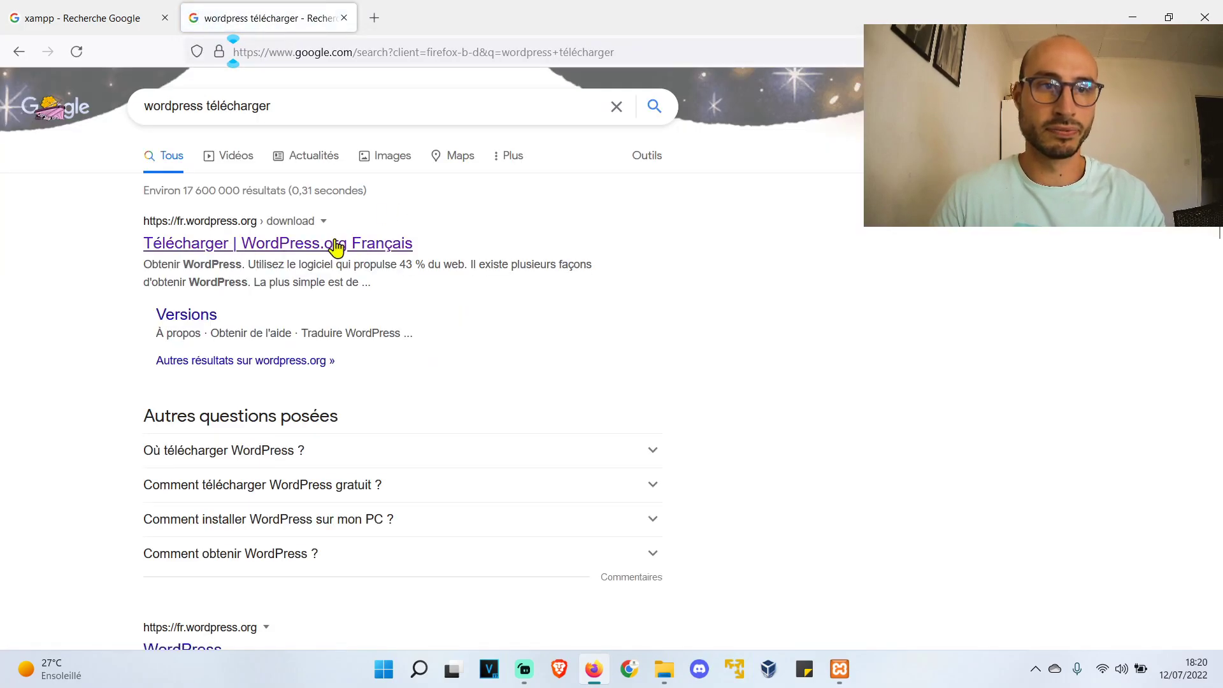
click(337, 247)
Step: Download the WordPress 6.0 zip archive from the French WordPress.org page
scroll(456, 212, down, 10)
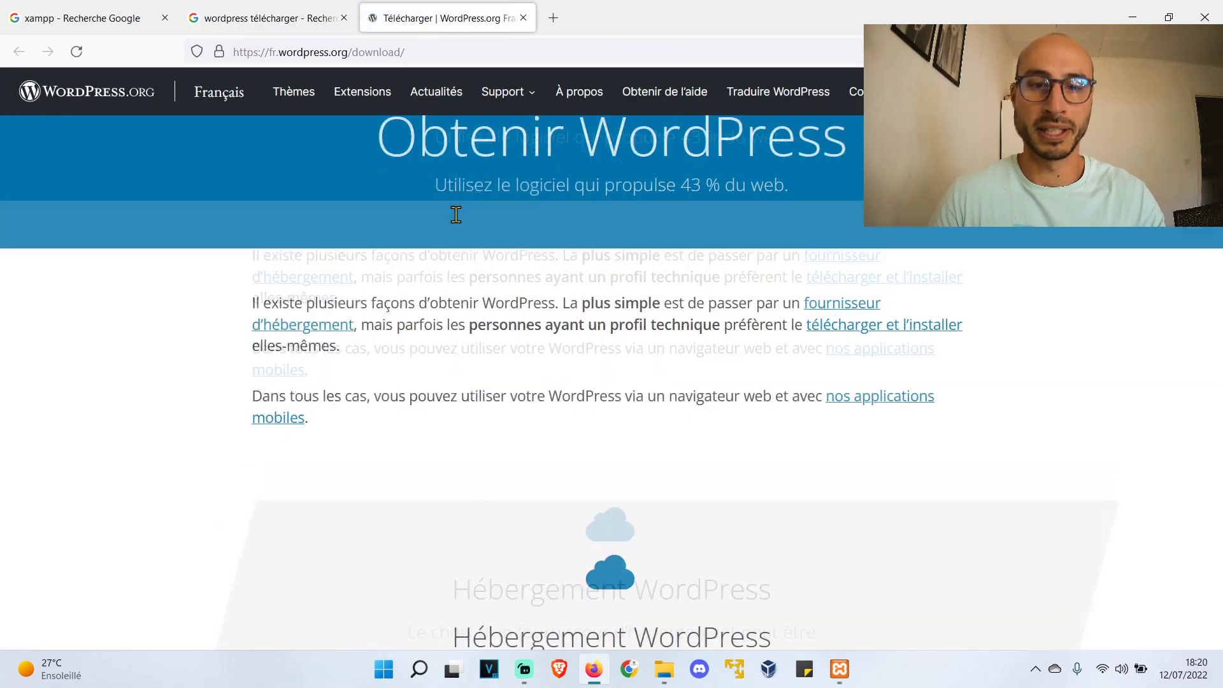
scroll(457, 213, down, 5)
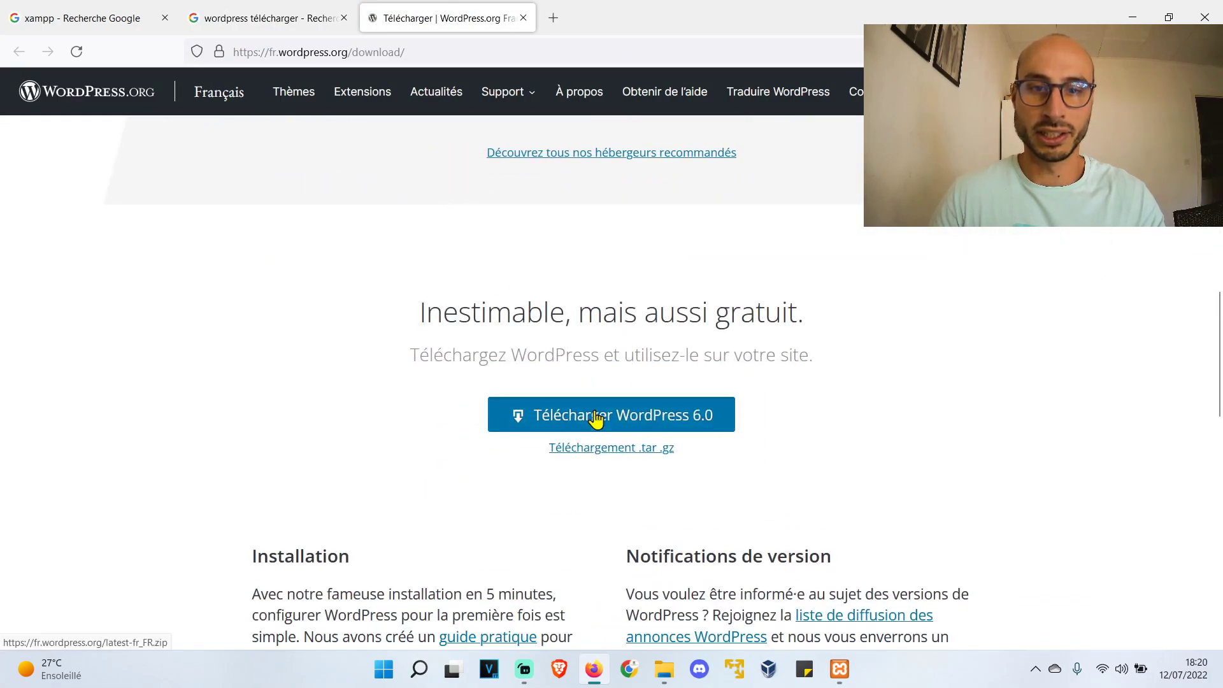
click(598, 416)
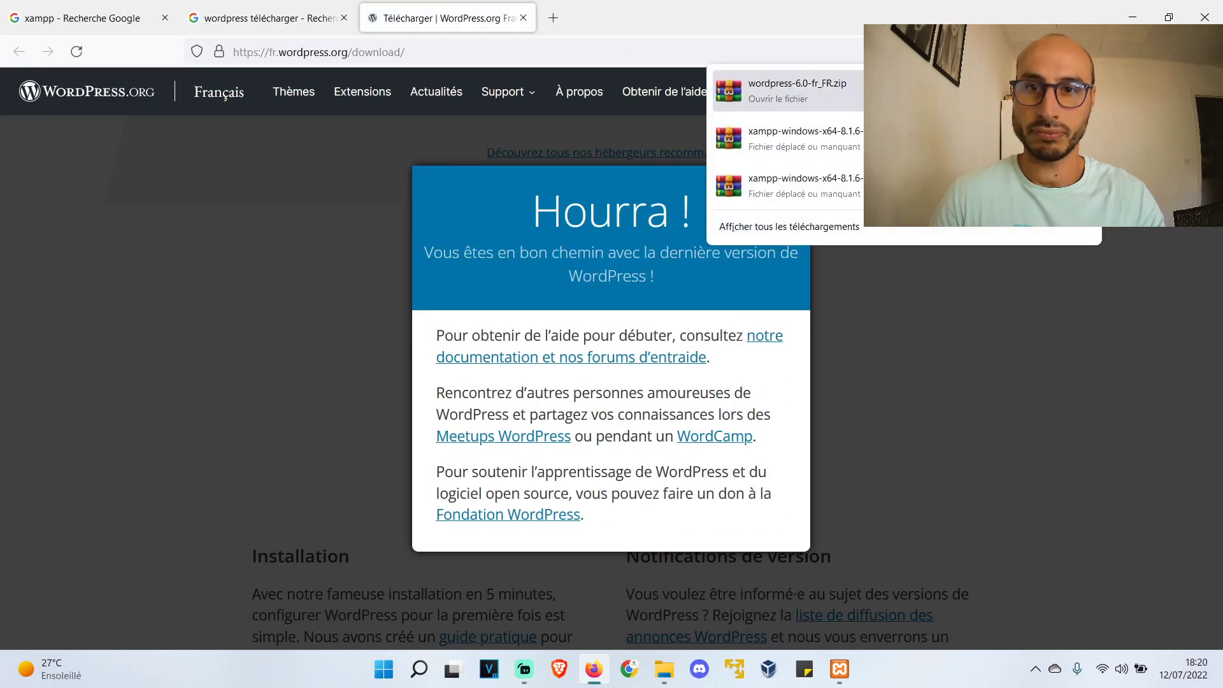
Step: Show the downloaded wordpress-6.0-fr_FR.zip in its folder and open it with WinRAR archiver
click(1083, 90)
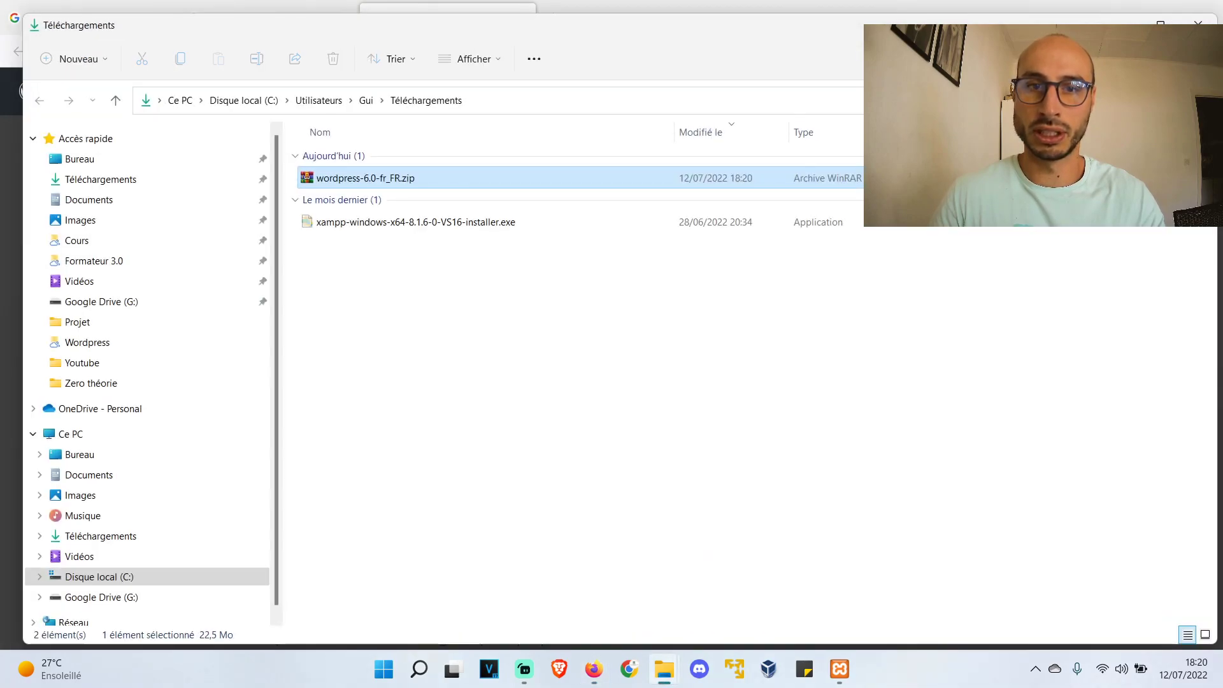
double_click(382, 183)
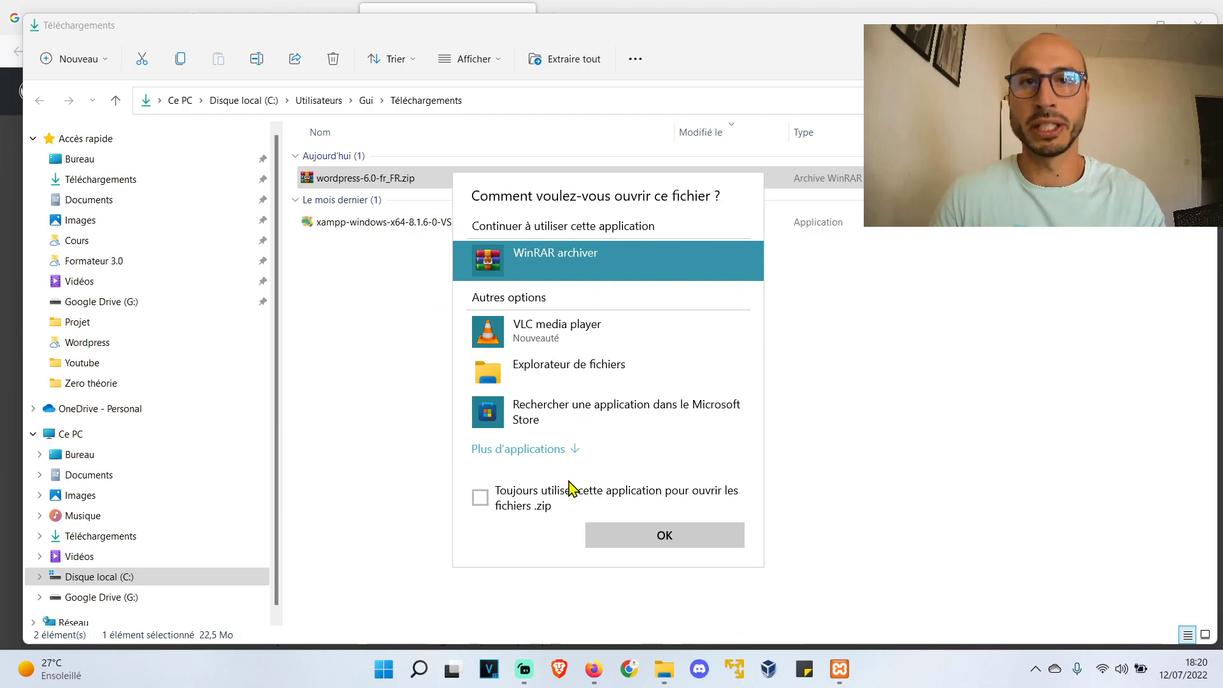
click(628, 535)
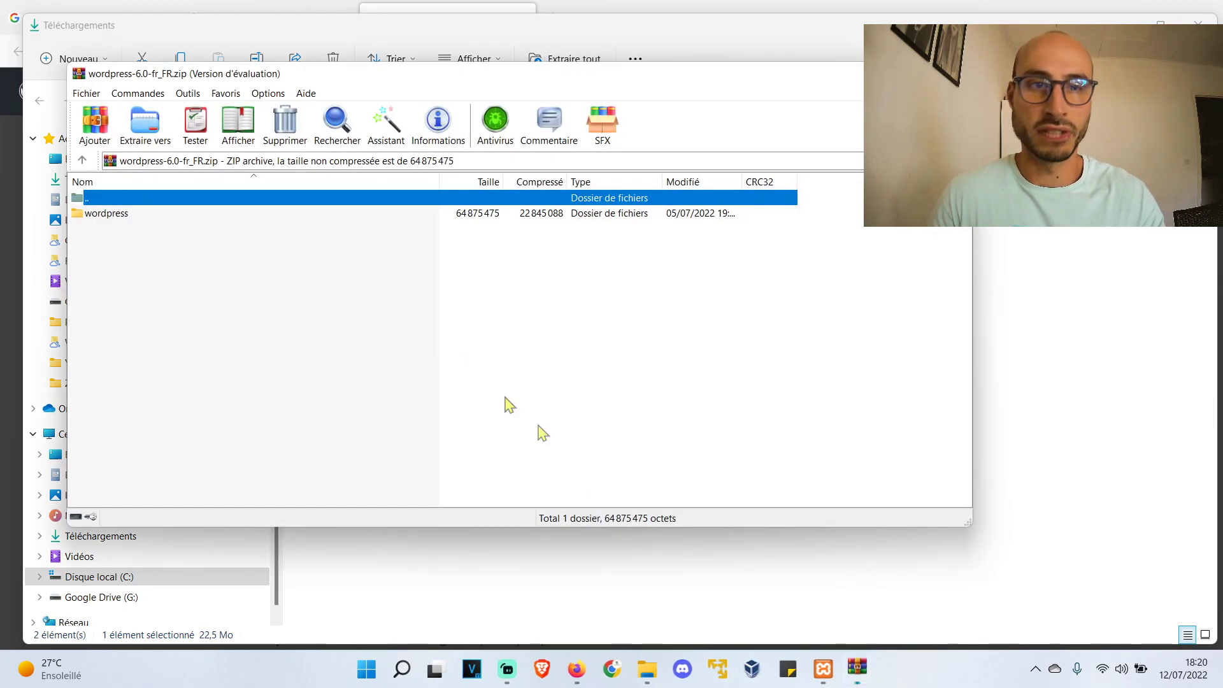
drag(250, 74, 405, 133)
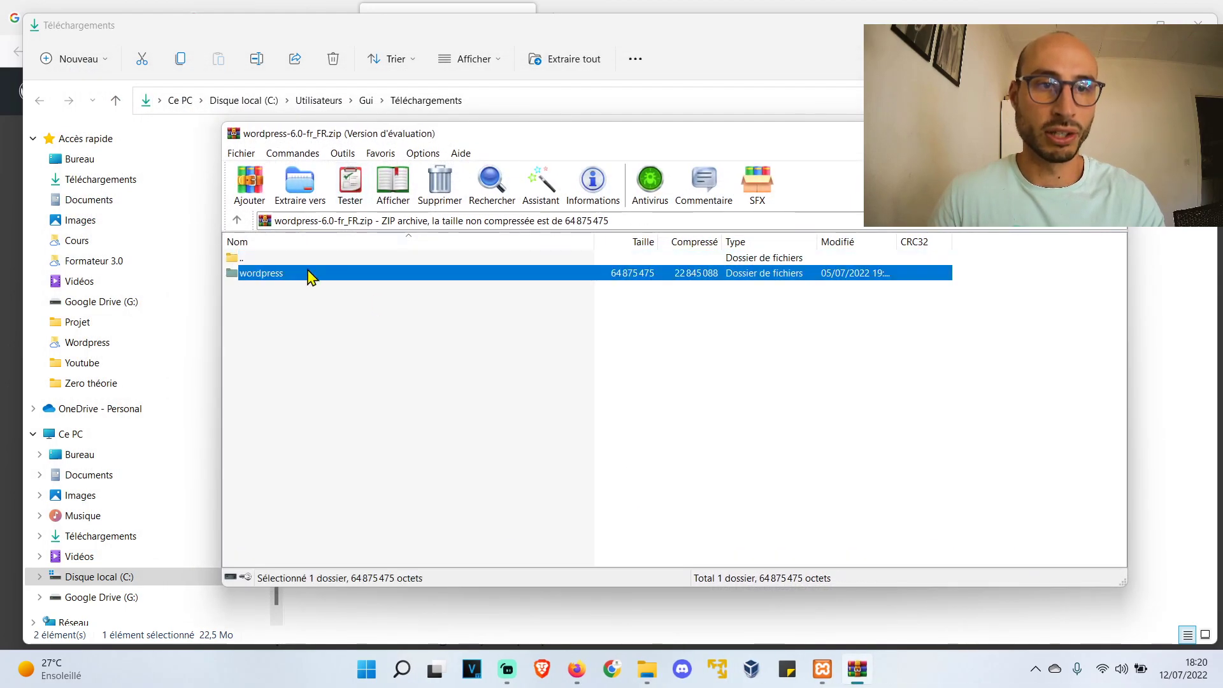
Step: Copy the wordpress folder from the wordpress-6.0-fr_FR.zip archive
double_click(308, 273)
double_click(233, 258)
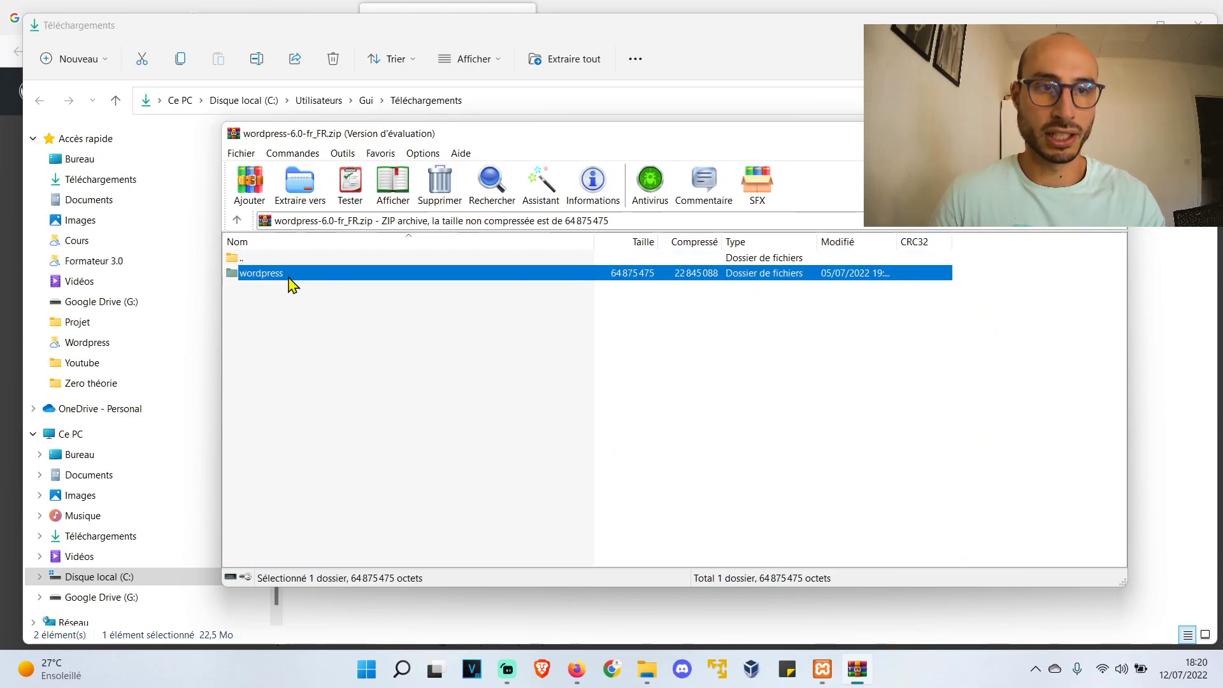
key(alt+w)
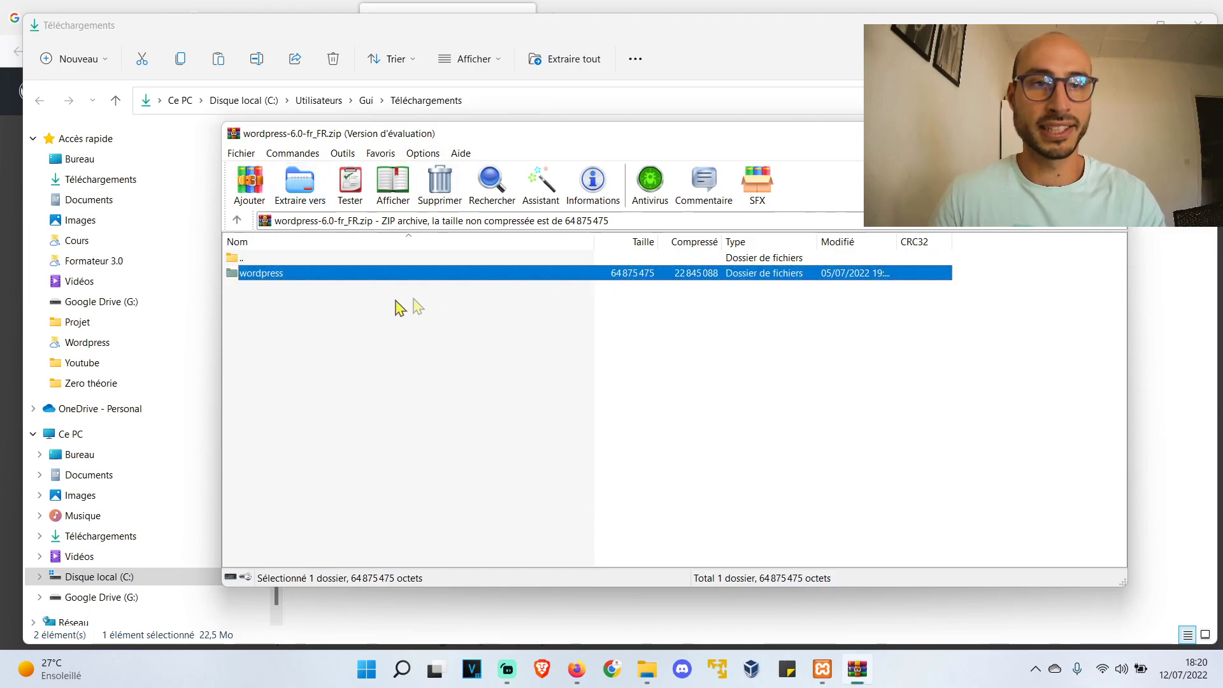
Step: Paste the copied wordpress folder into C:\xampp\htdocs
drag(486, 122, 686, 113)
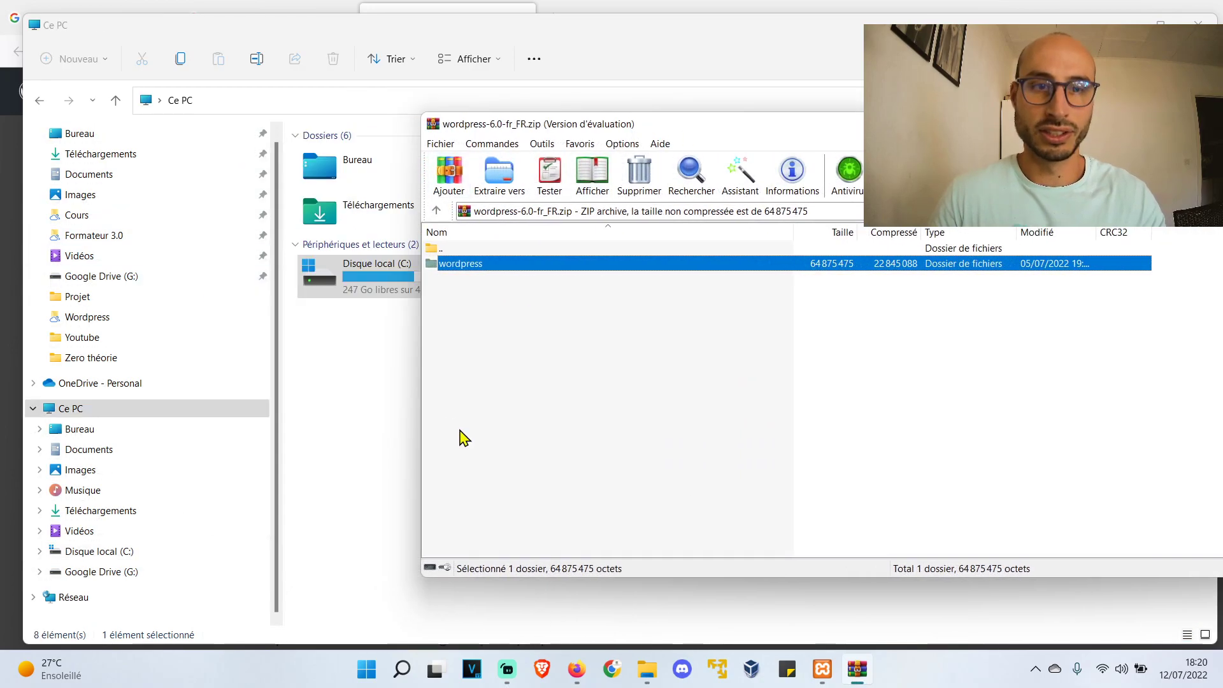
click(368, 285)
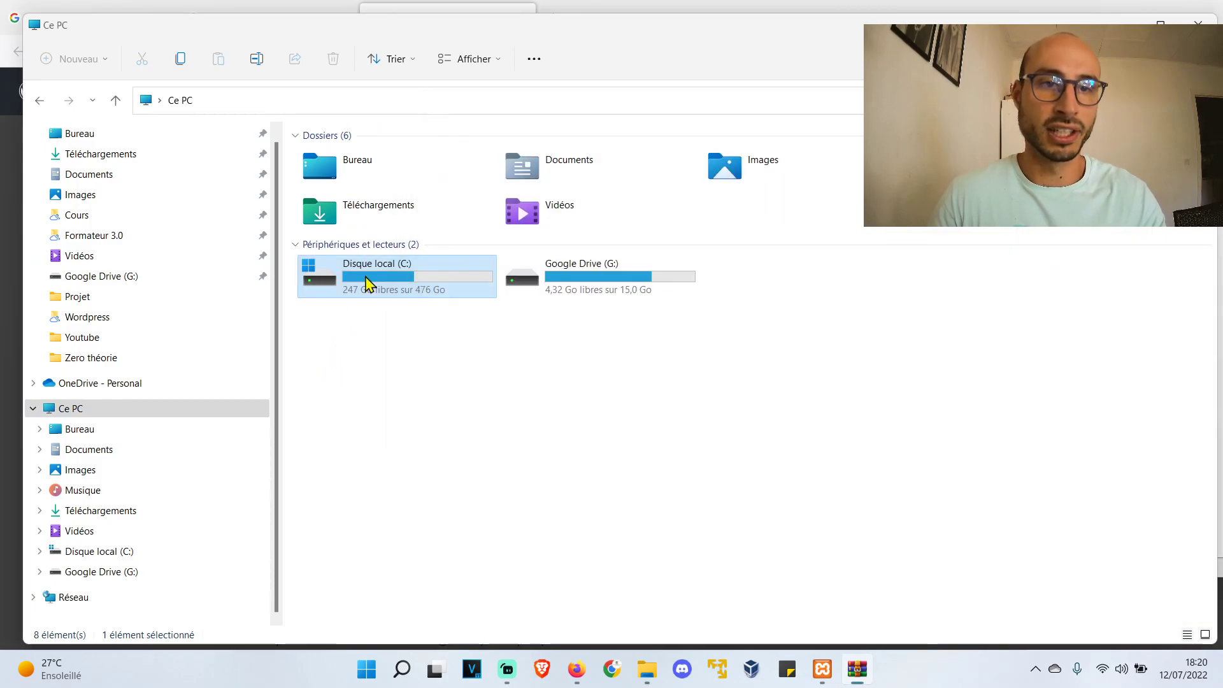
double_click(368, 285)
click(338, 290)
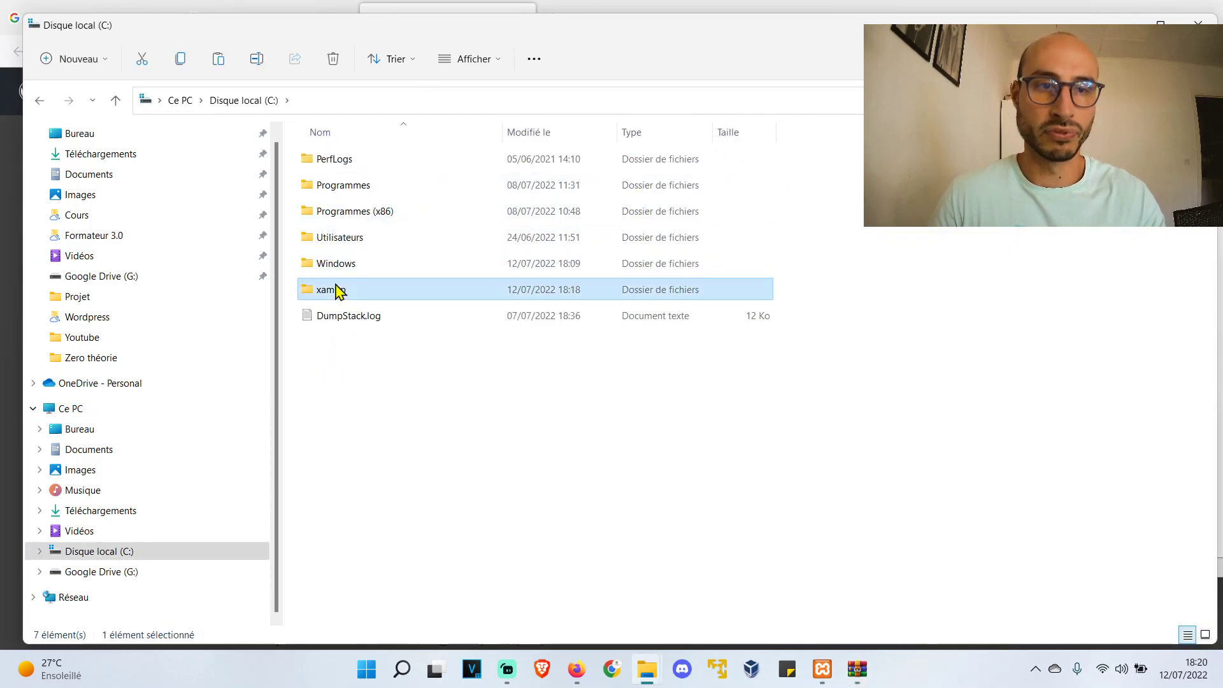
double_click(337, 289)
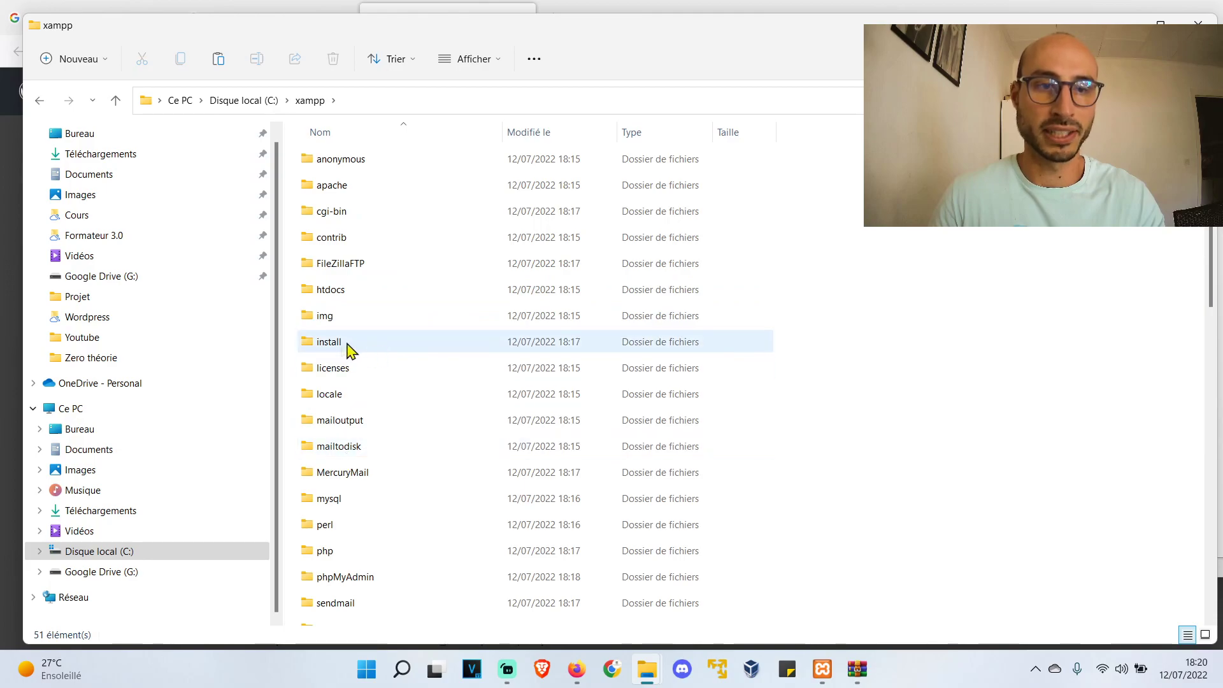
click(387, 347)
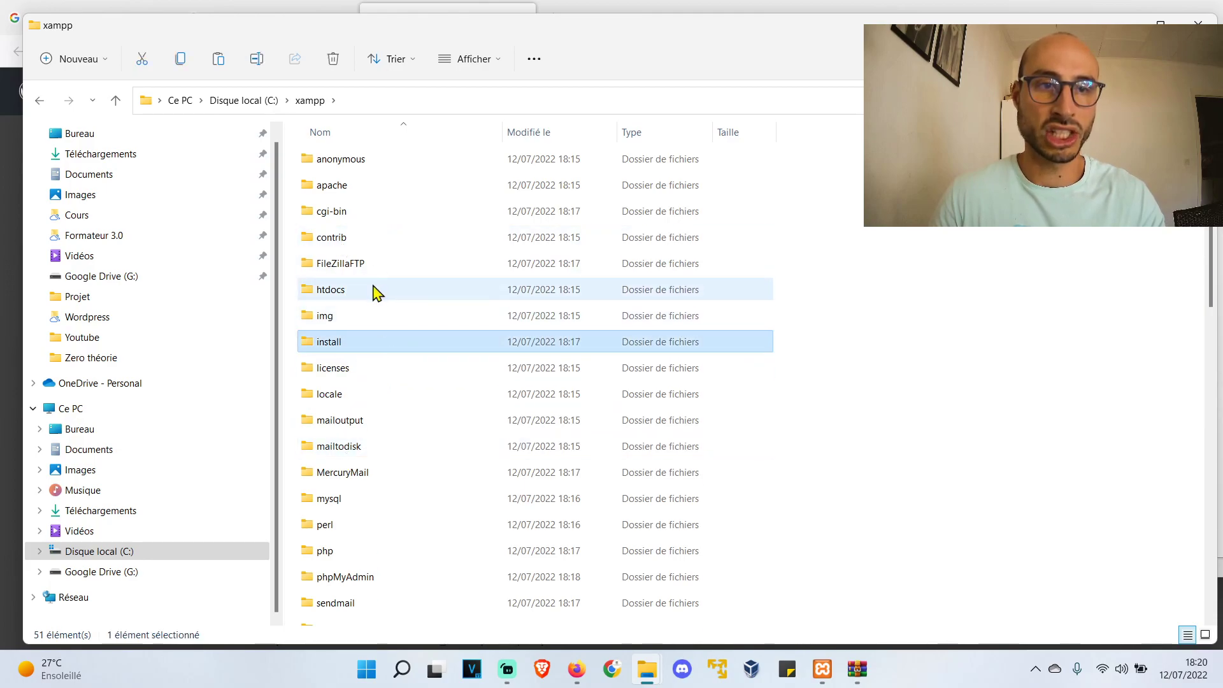
double_click(375, 291)
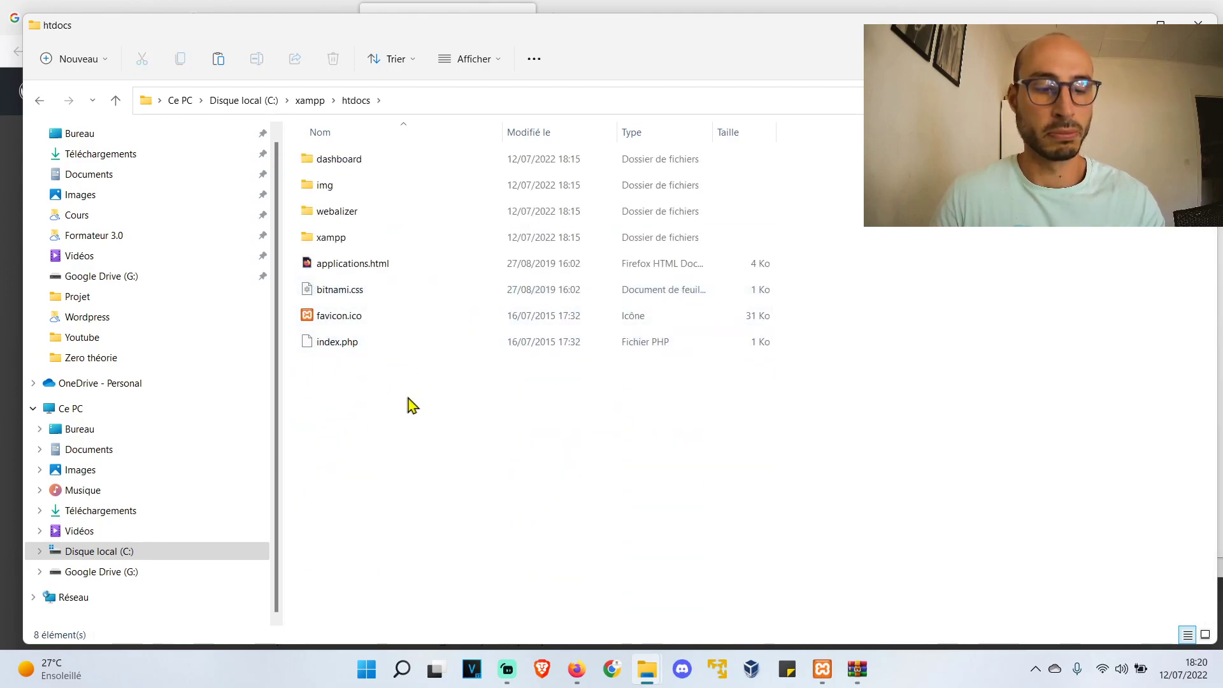
key(ctrl+v)
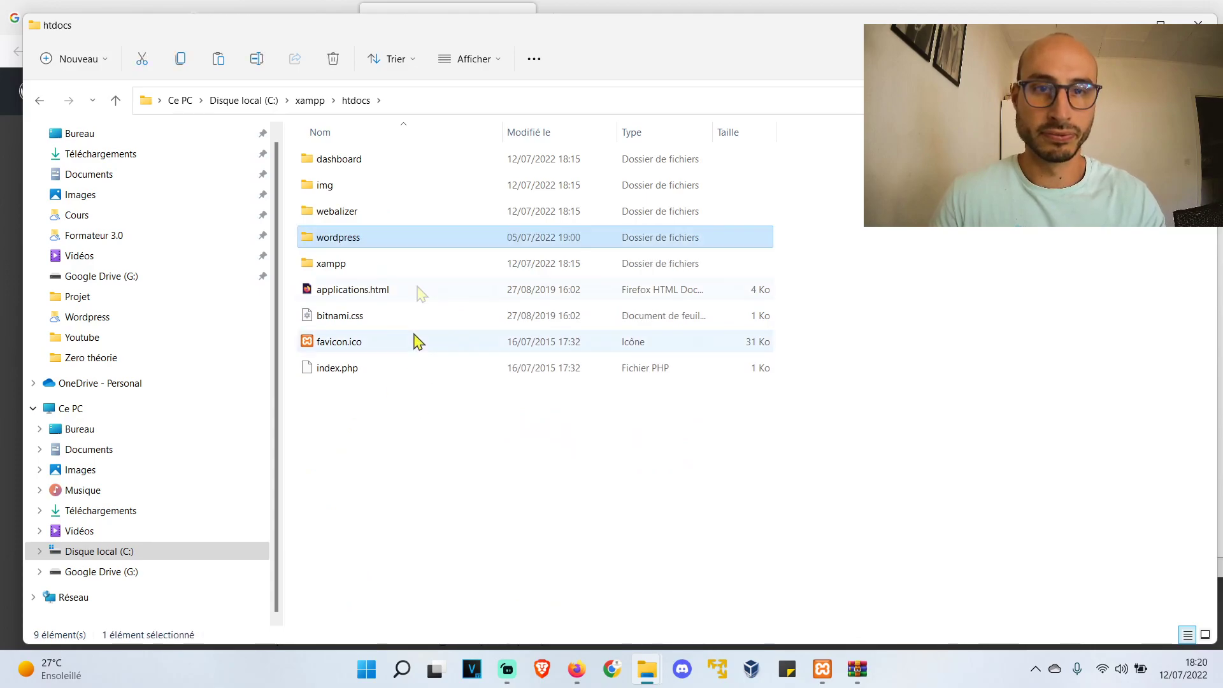
Step: Examine the contents of the wordpress folder and return to htdocs
double_click(348, 242)
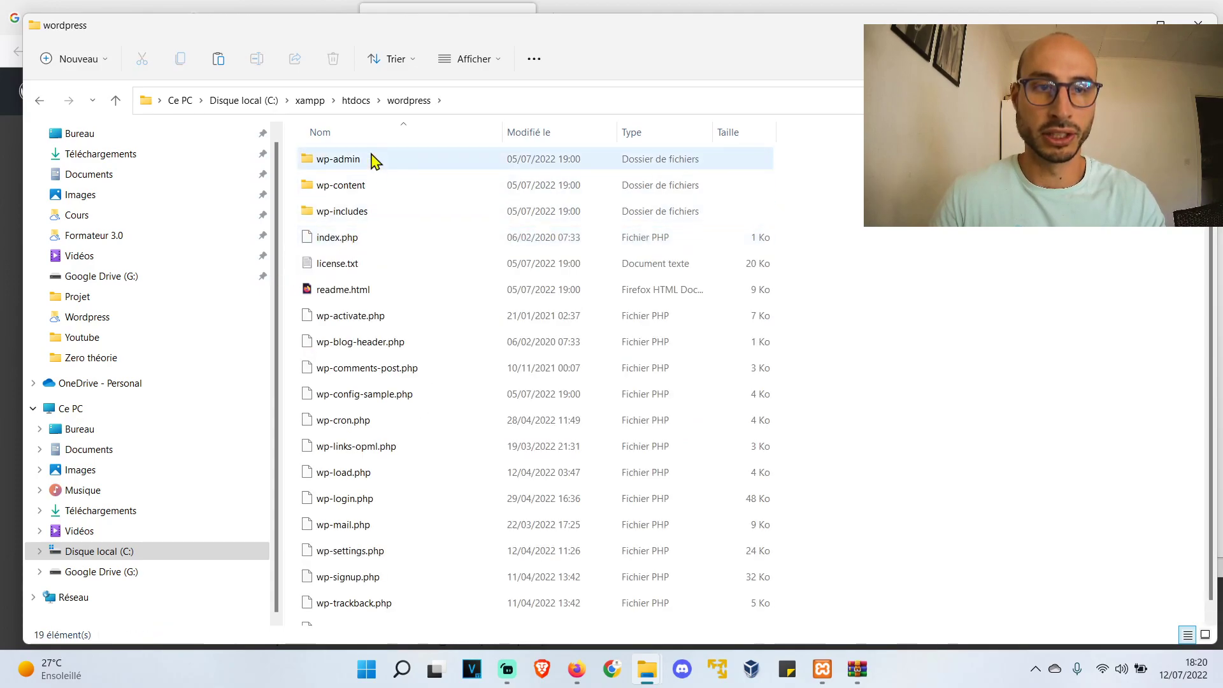
scroll(372, 370, down, 1)
scroll(408, 452, up, 1)
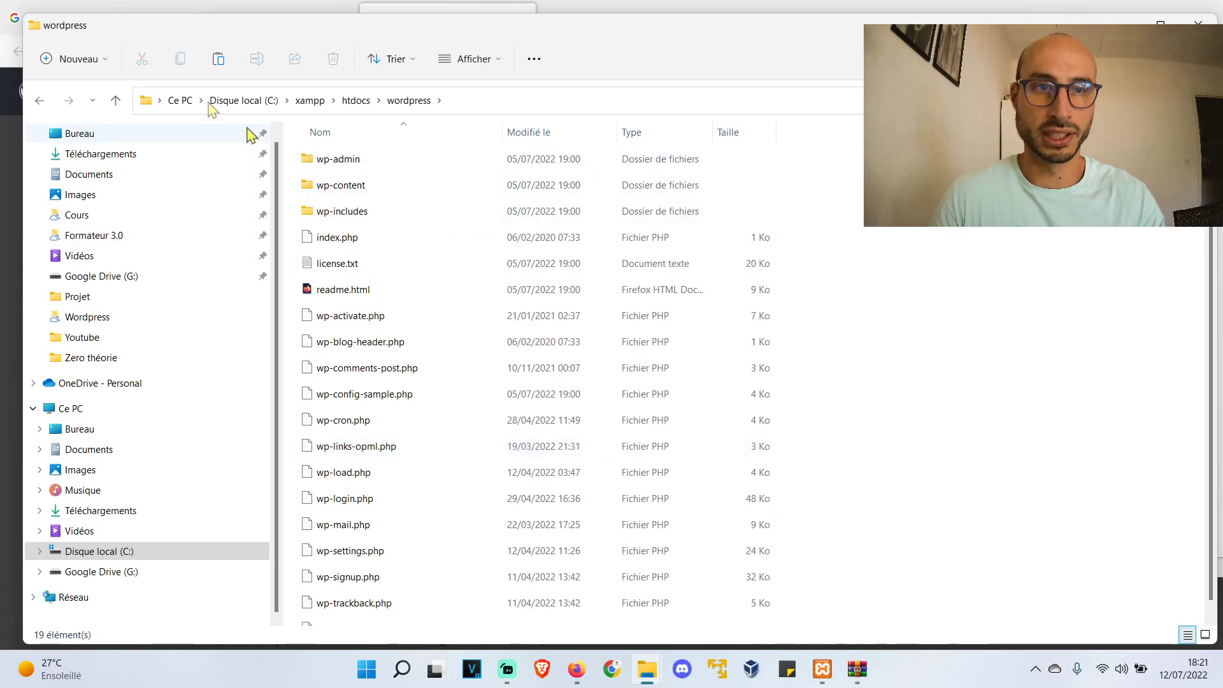
click(38, 102)
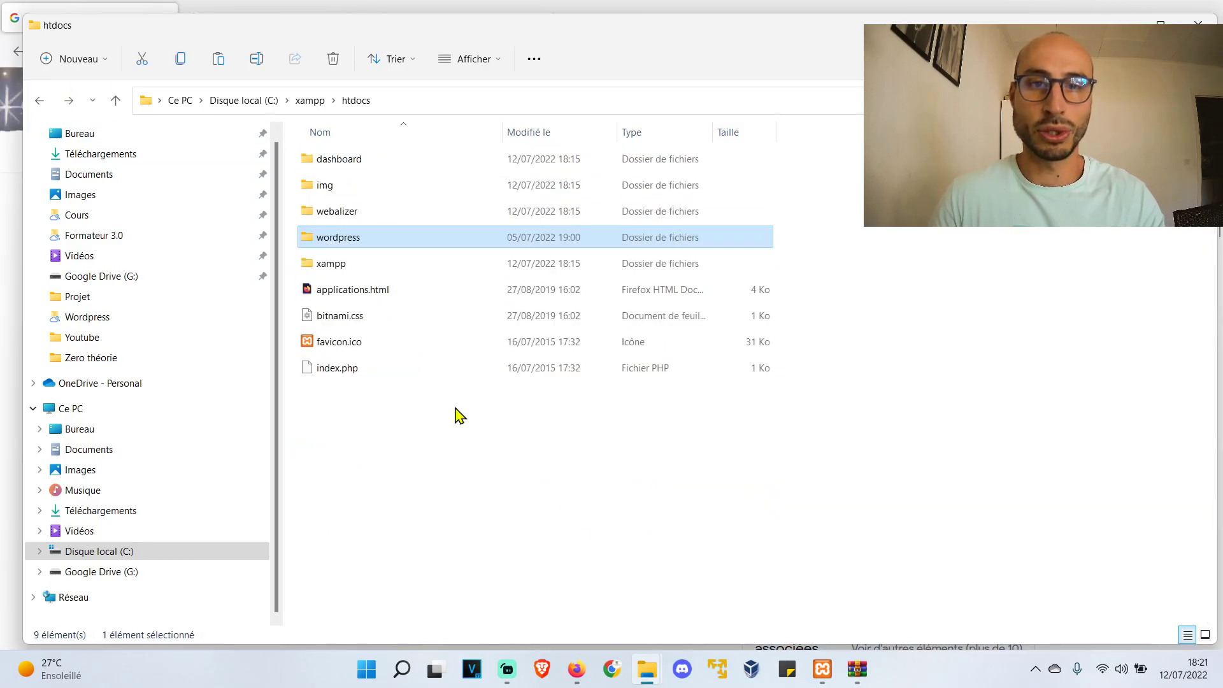
Step: Switch to Firefox and open localhost/wordpress in place of the XAMPP search results
key(alt+Tab)
click(469, 52)
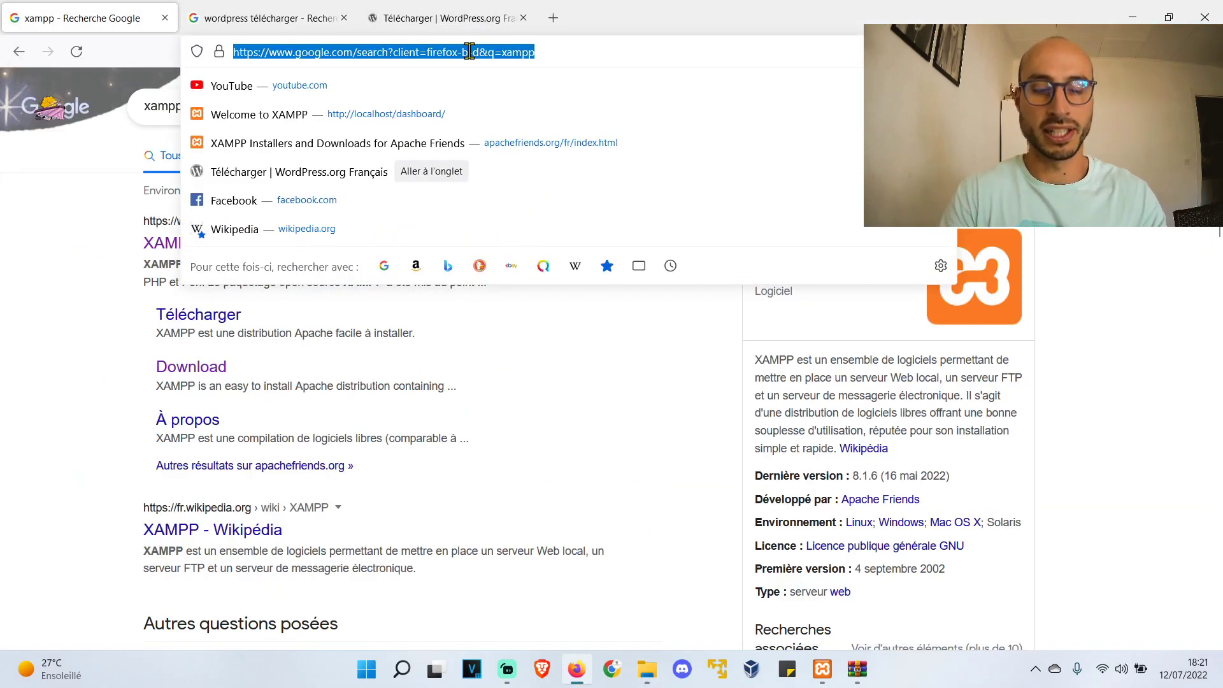
text(localhost/)
click(470, 51)
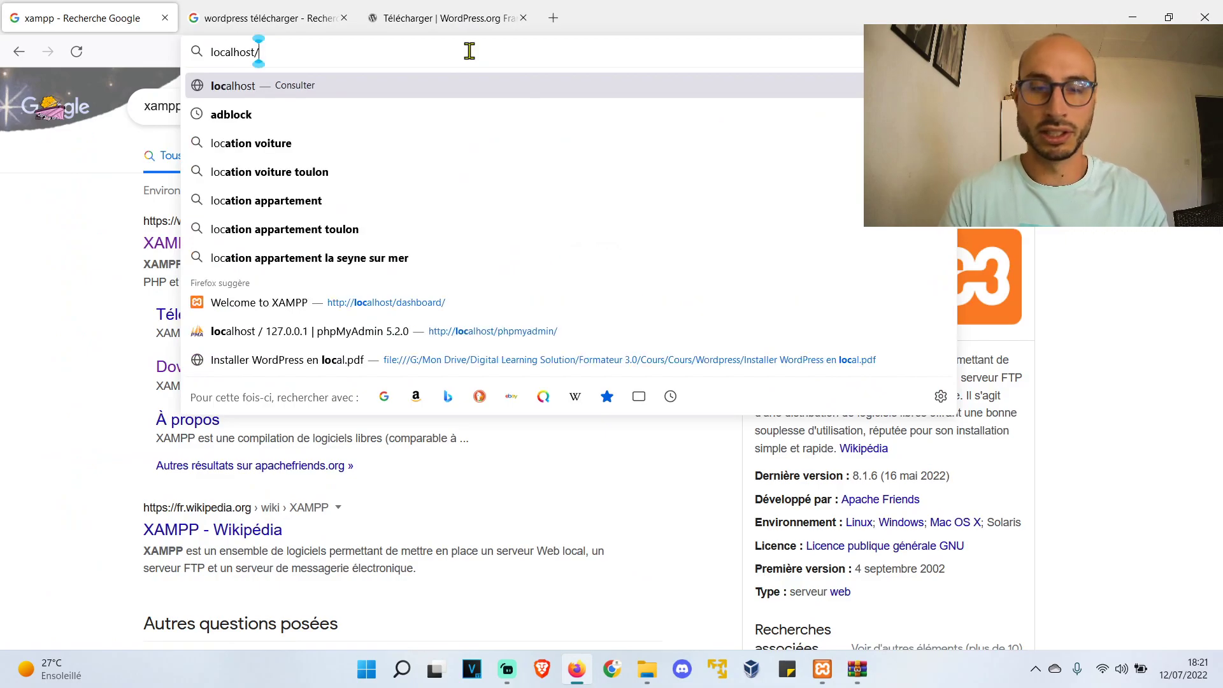
text(wordpress)
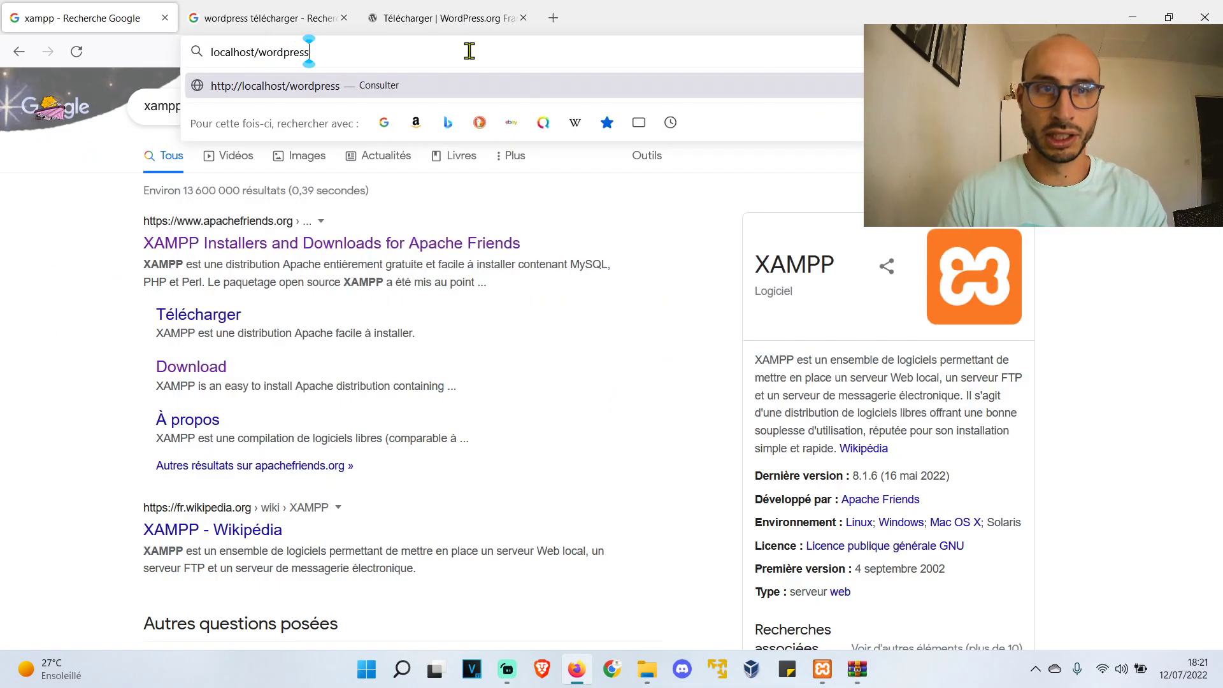
key(Return)
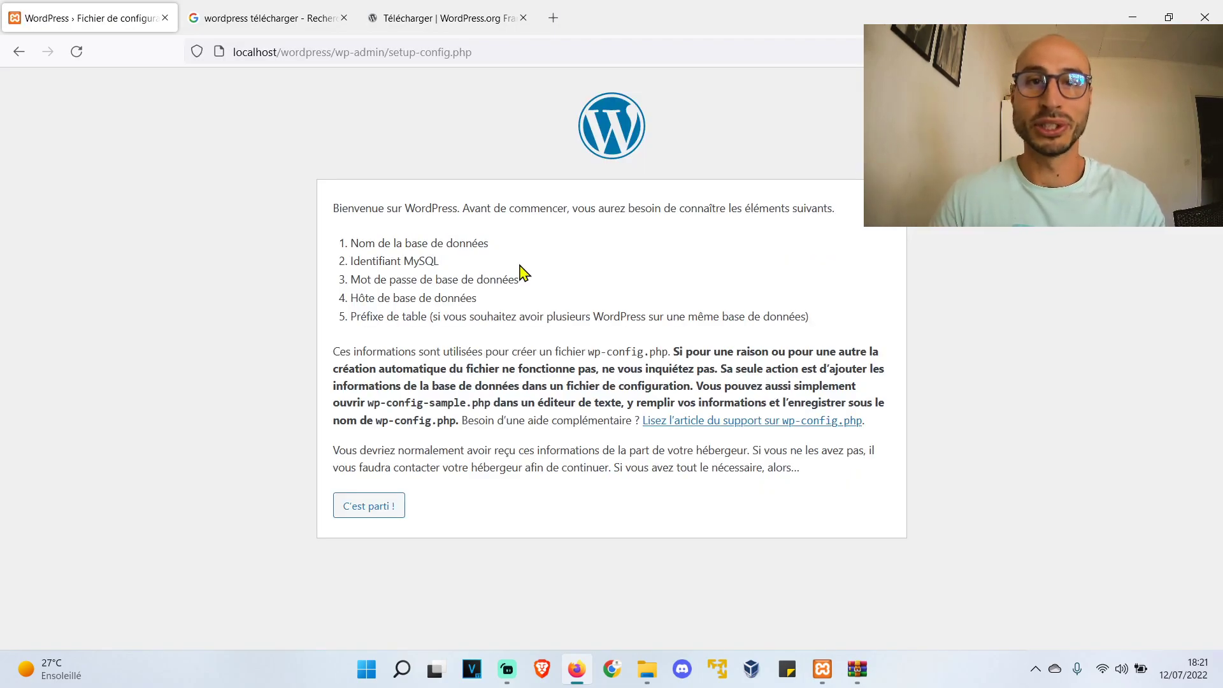
Step: Start the WordPress configuration and submit database wordpress_wp with user root, an empty password, host localhost and table prefix wp_
click(390, 507)
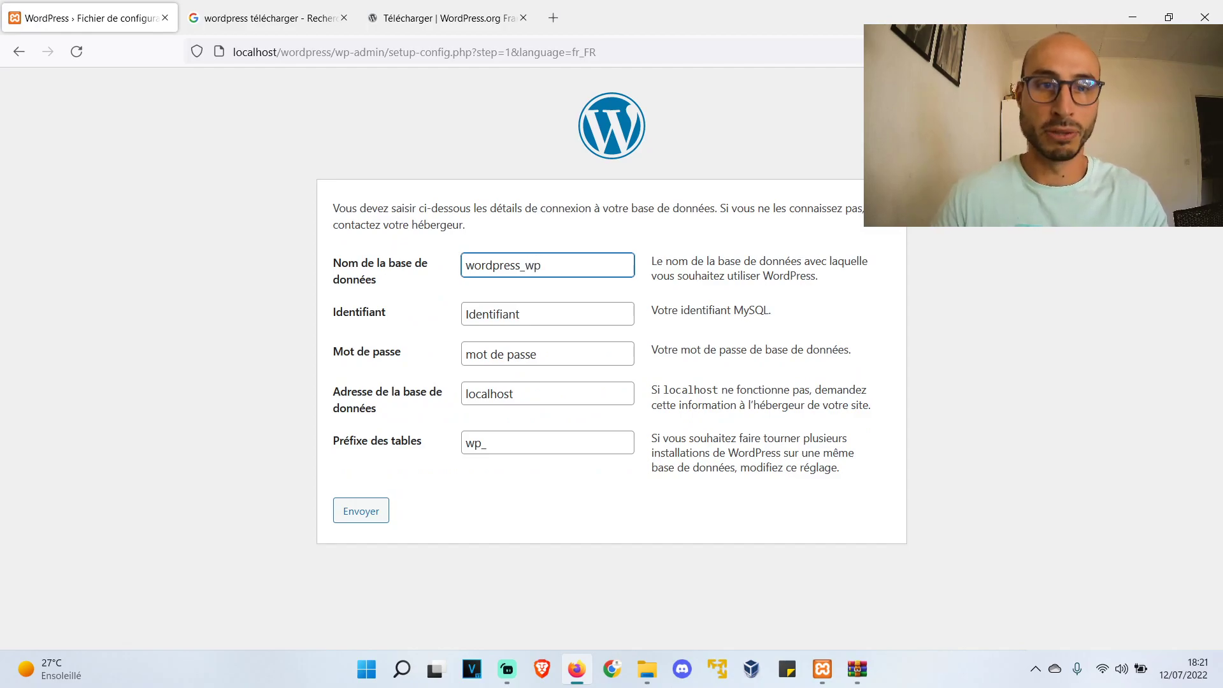
drag(547, 312, 433, 307)
text(root)
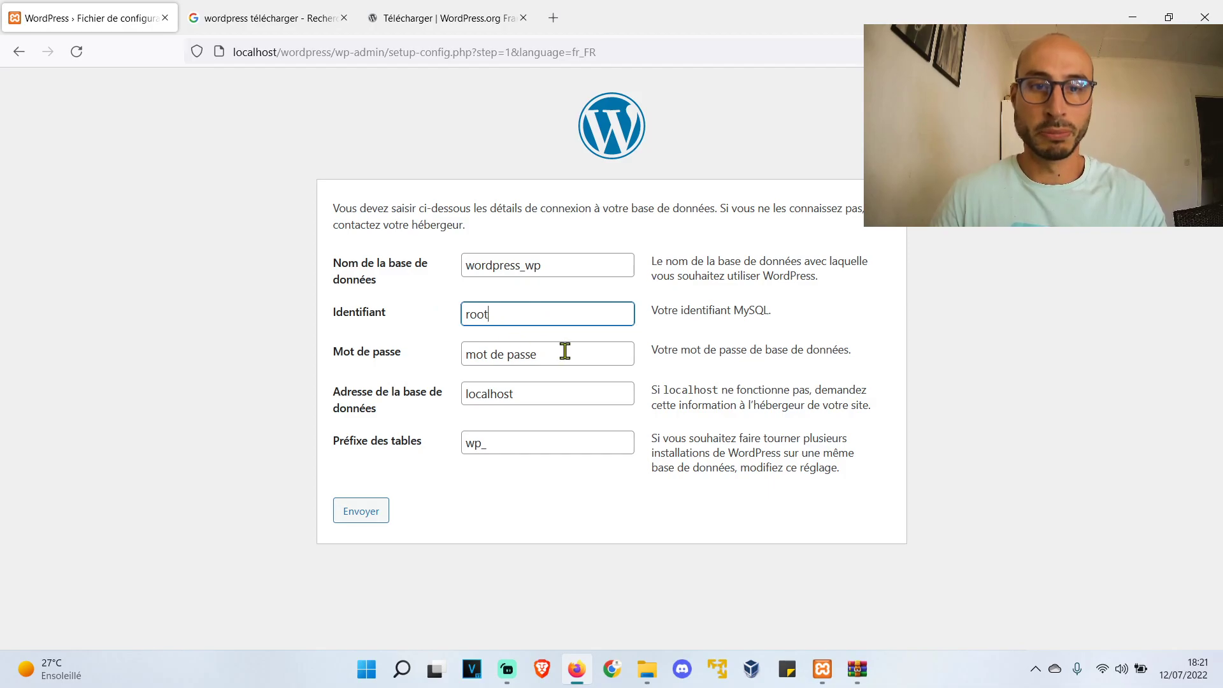
drag(561, 353, 396, 364)
key(BackSpace)
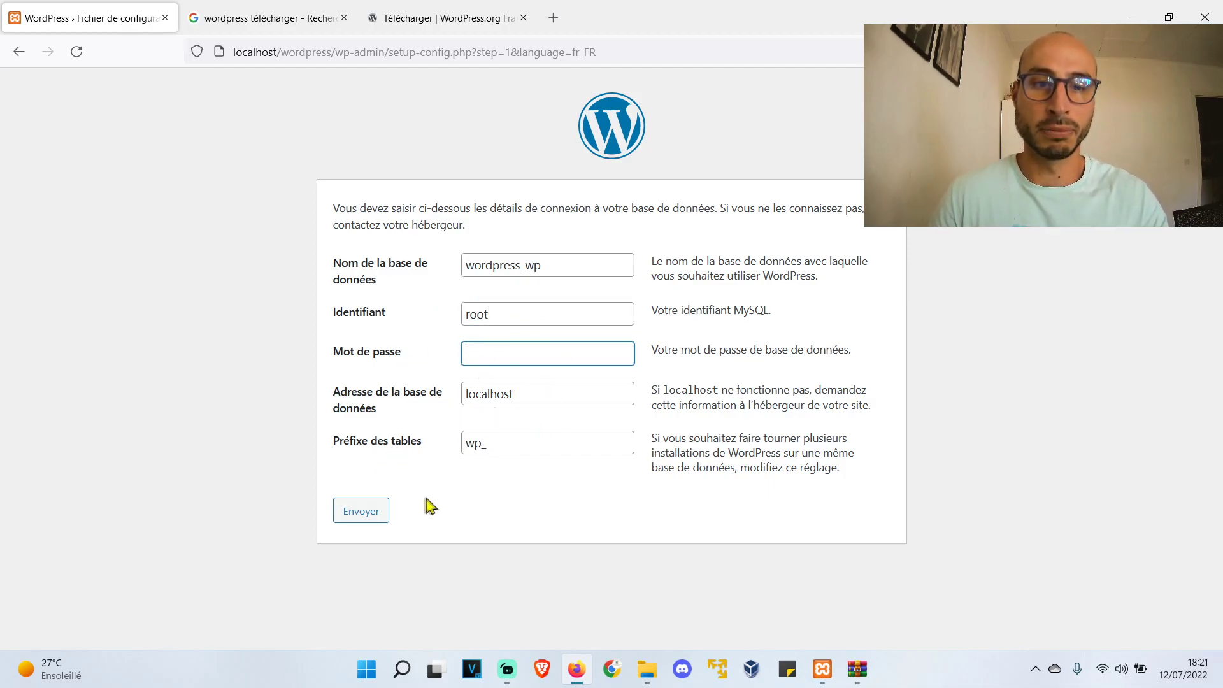
click(374, 512)
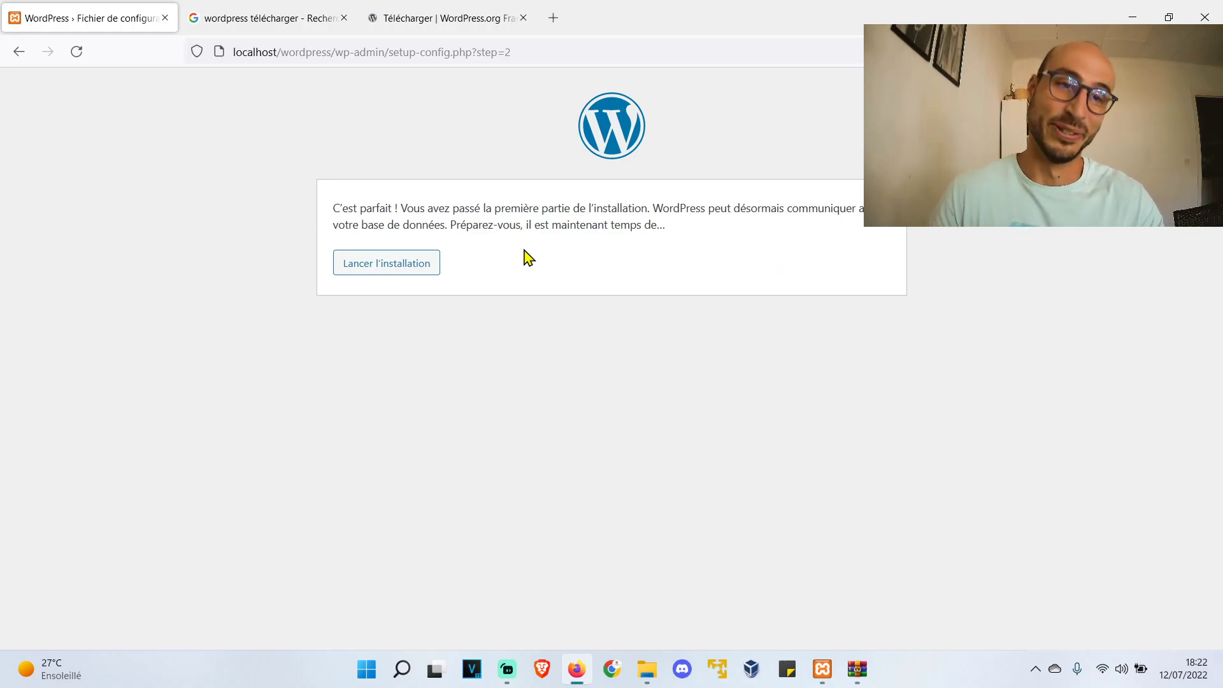
Step: Install WordPress with site title Digital Learning Solution, an administrator username, account password and e-mail, confirming use of a weak password
click(428, 272)
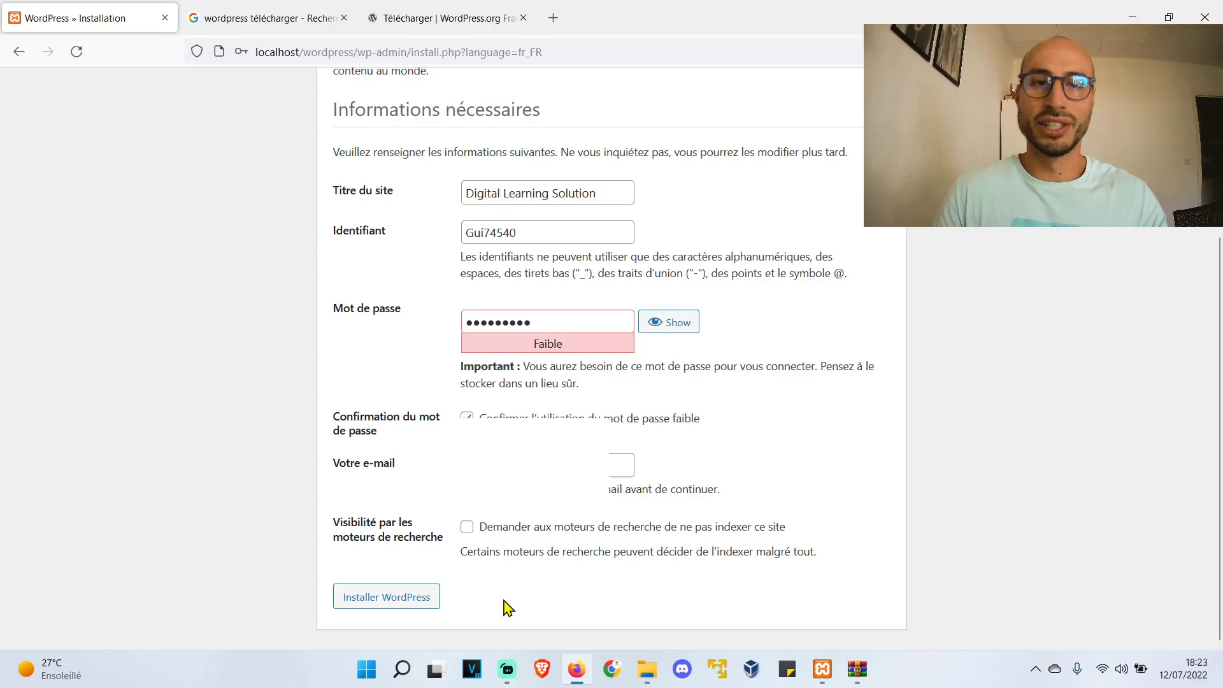
click(412, 601)
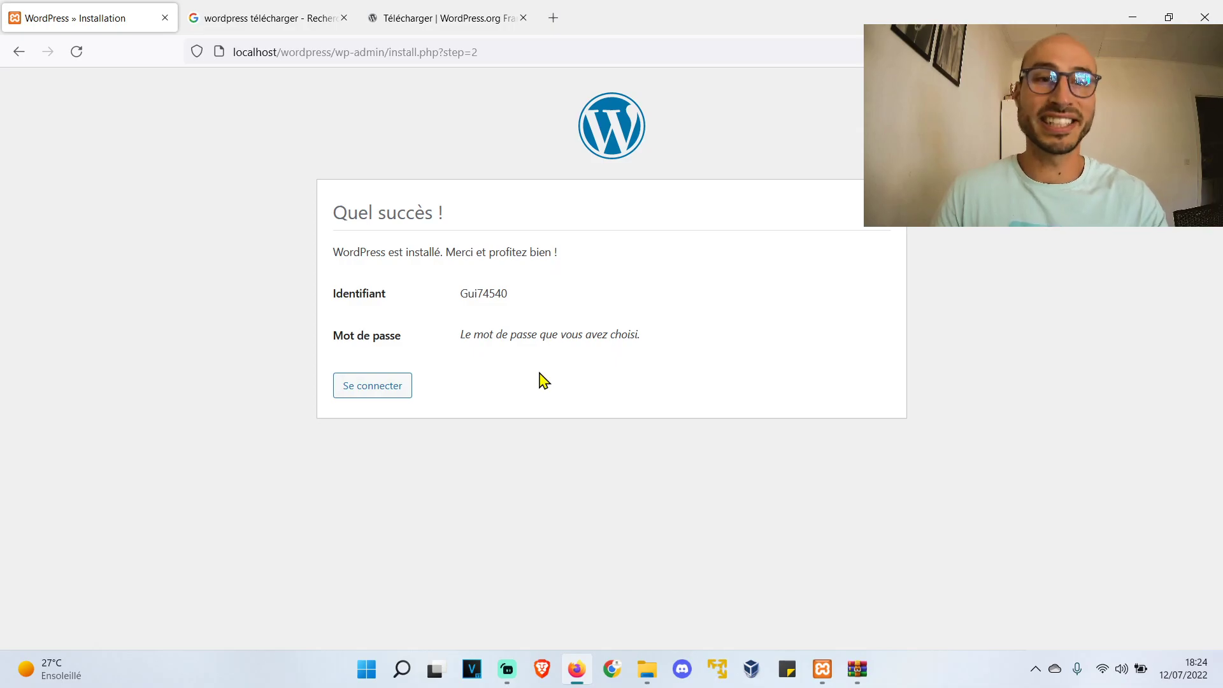
Step: Log in to the WordPress dashboard with the prefilled credentials and the "Se souvenir de moi" option enabled
click(381, 387)
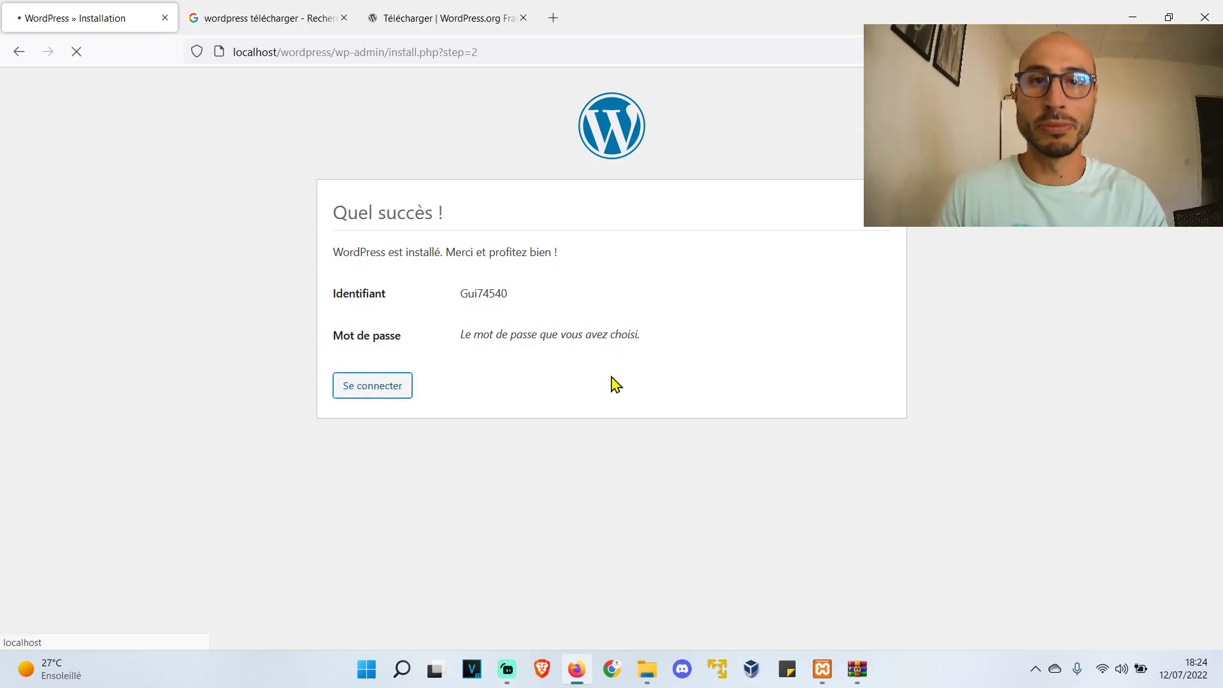
click(511, 374)
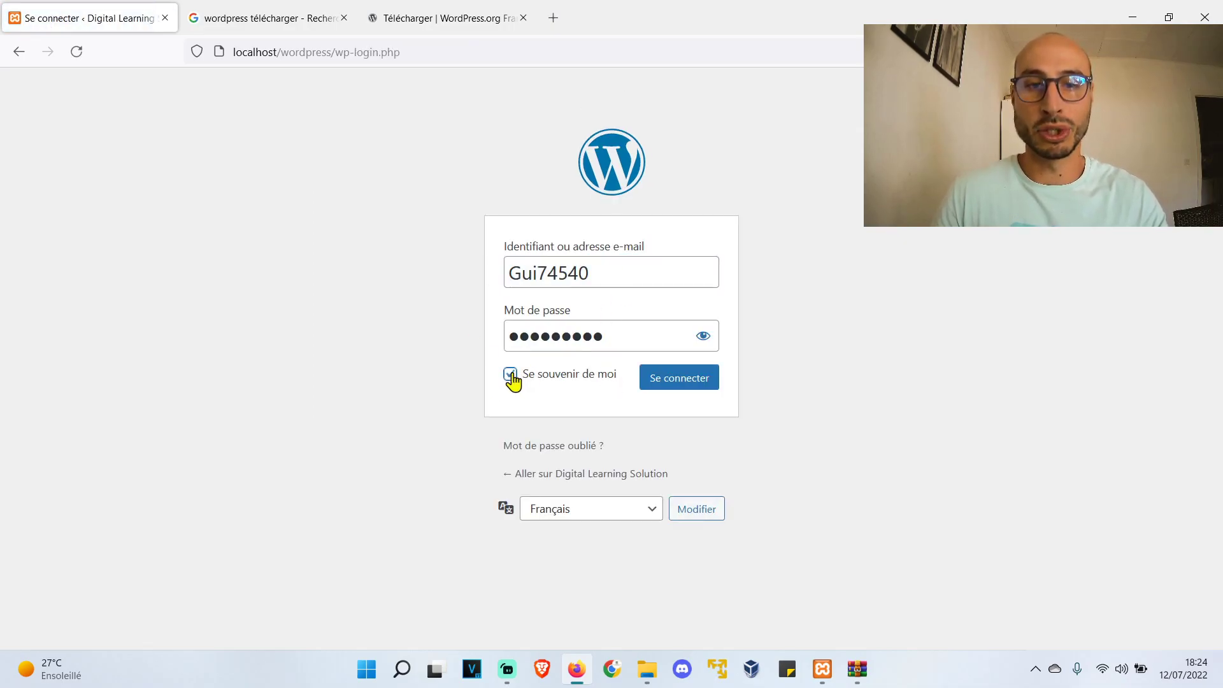
click(680, 382)
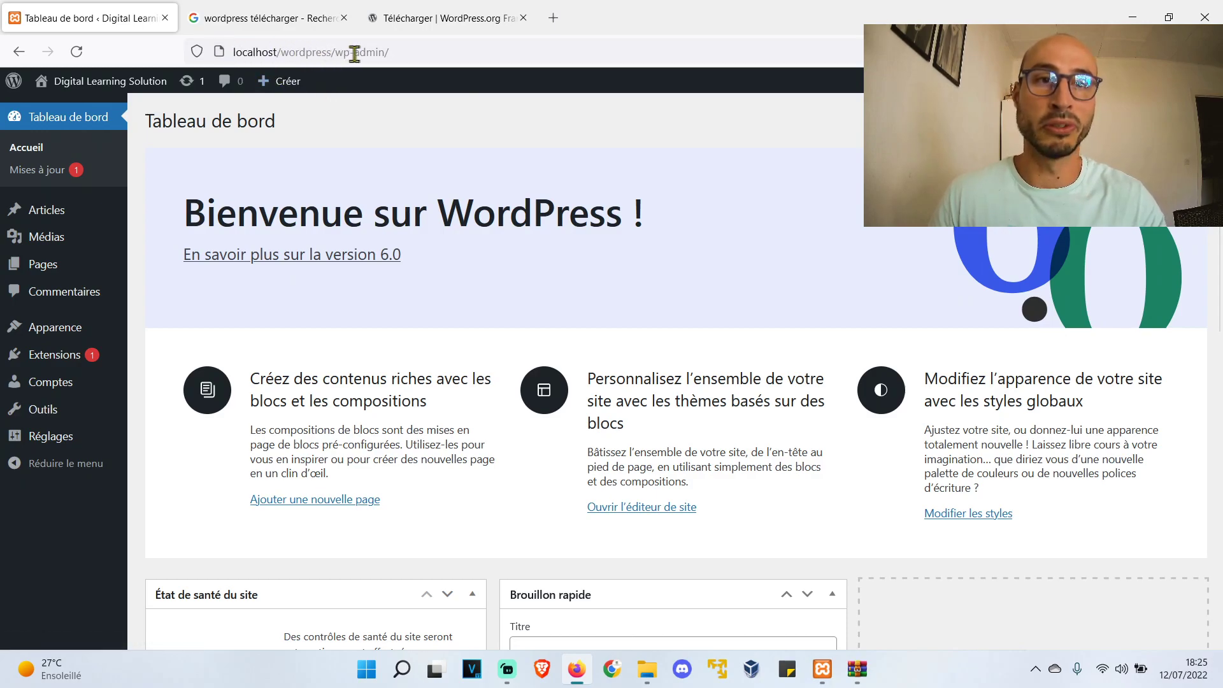
Step: Bookmark the WordPress dashboard page as "WP admin" in the Barre personnelle
click(414, 51)
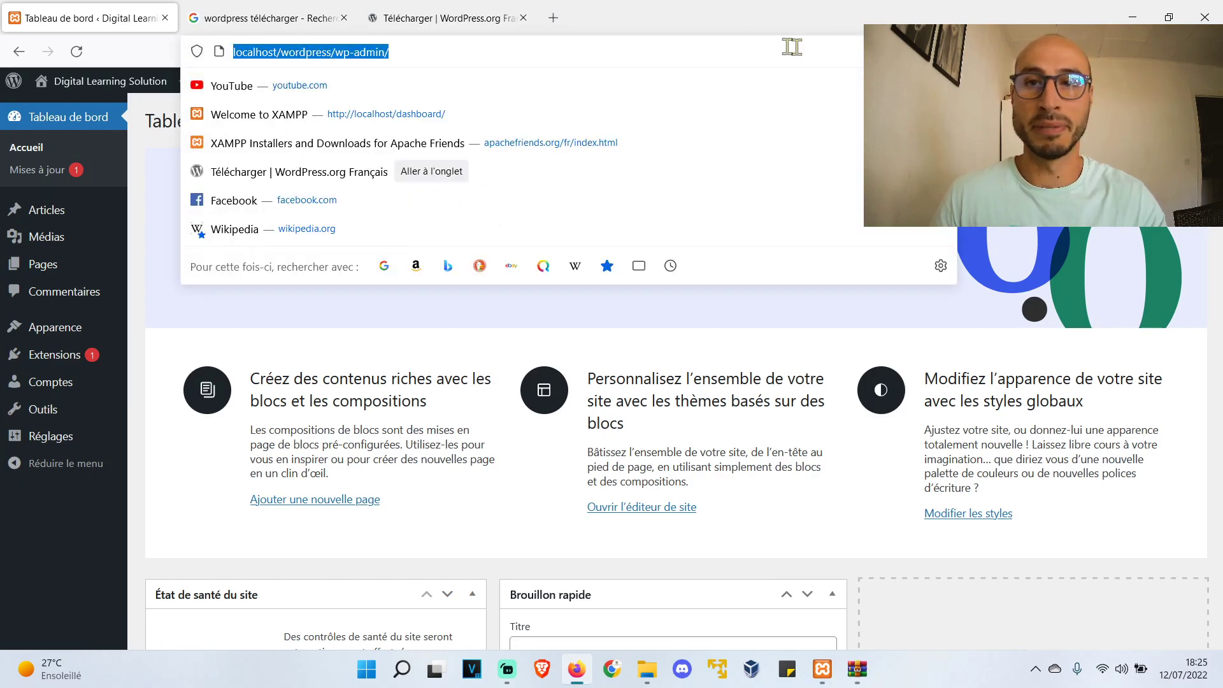
key(ctrl+d)
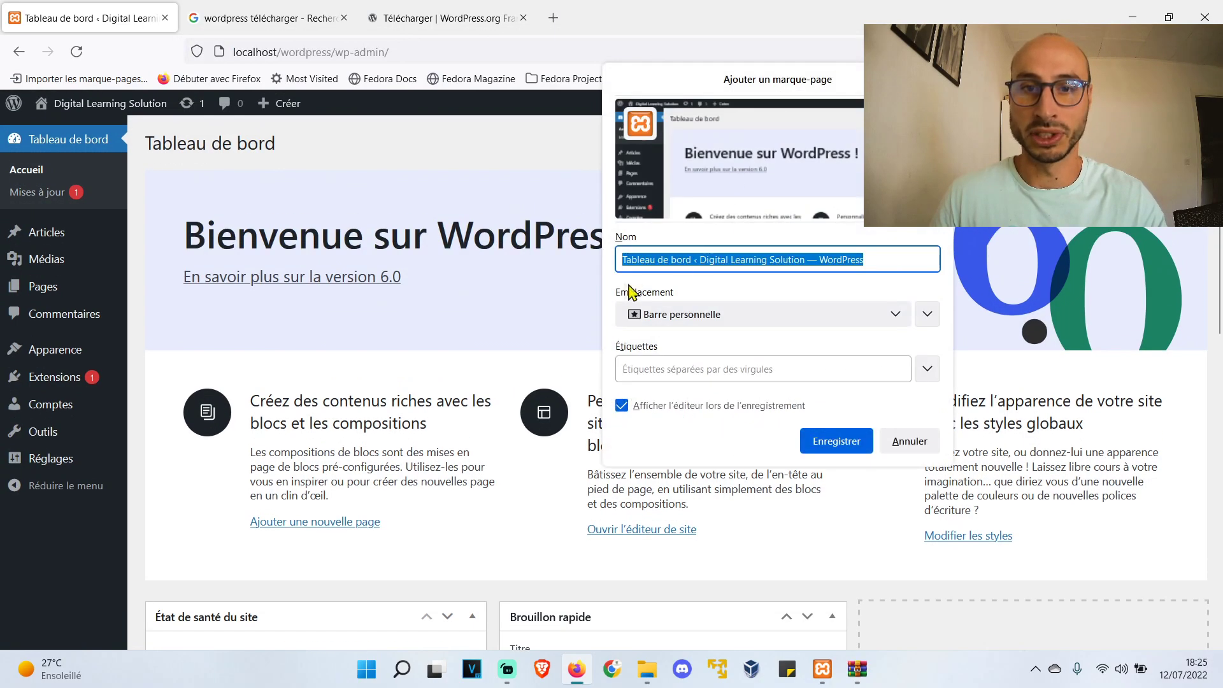
key(BackSpace)
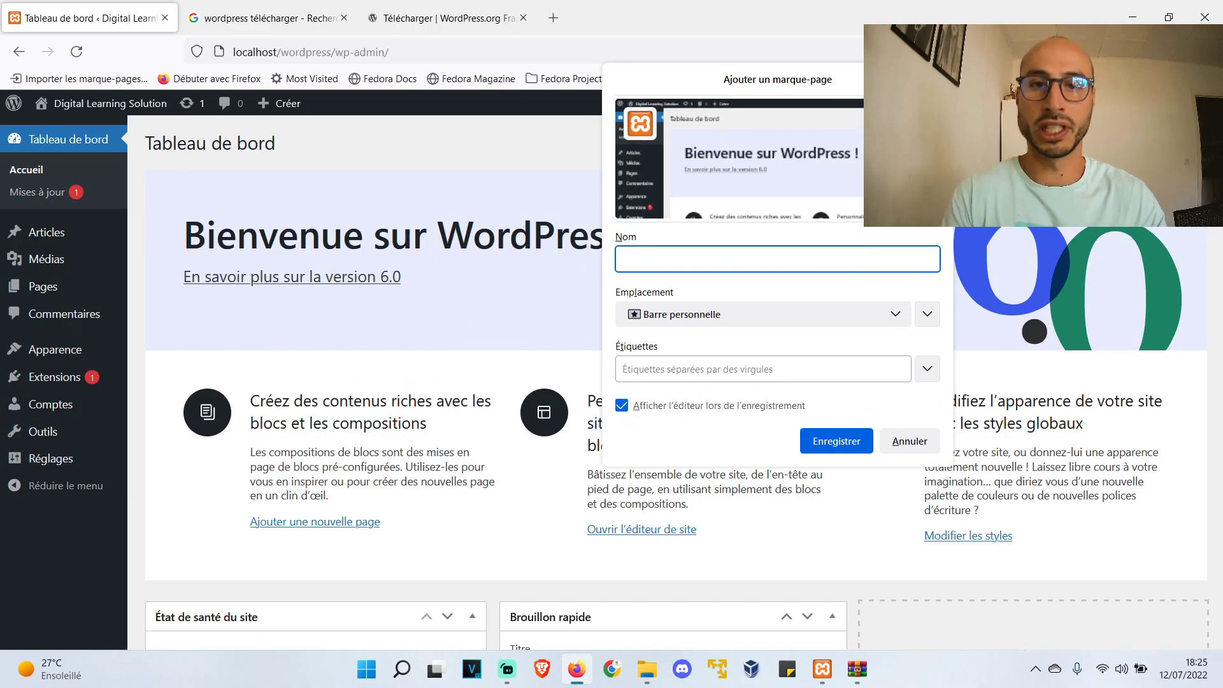
text(WP admin)
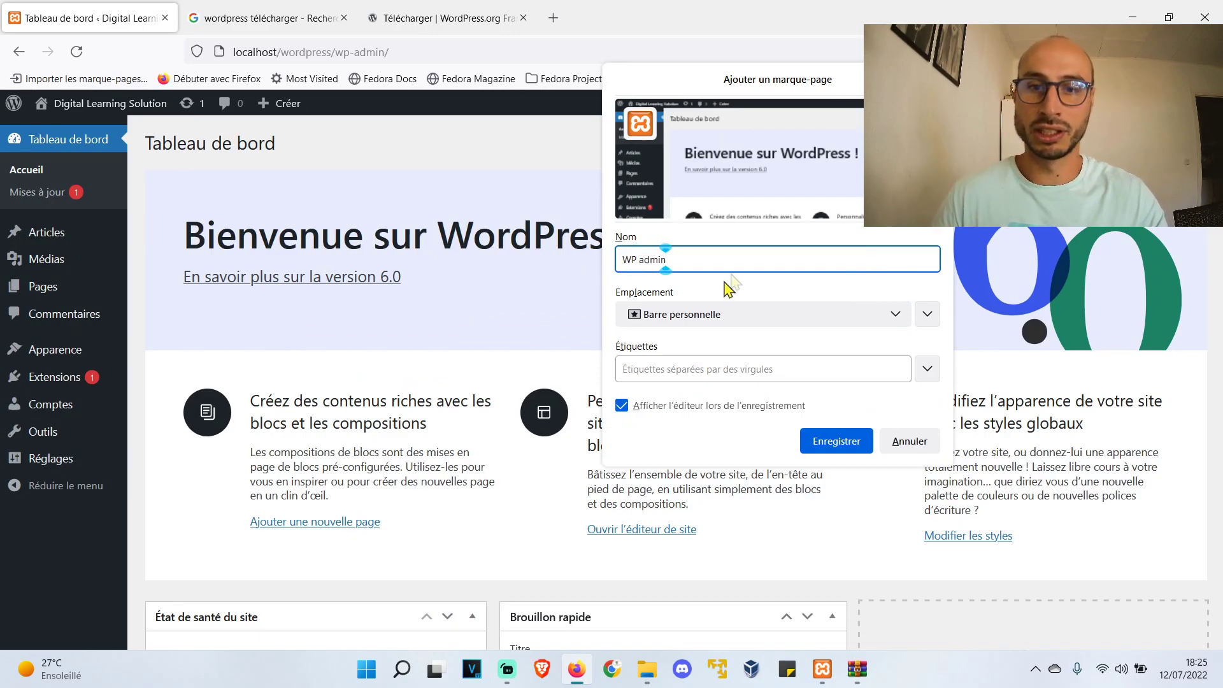
key(Return)
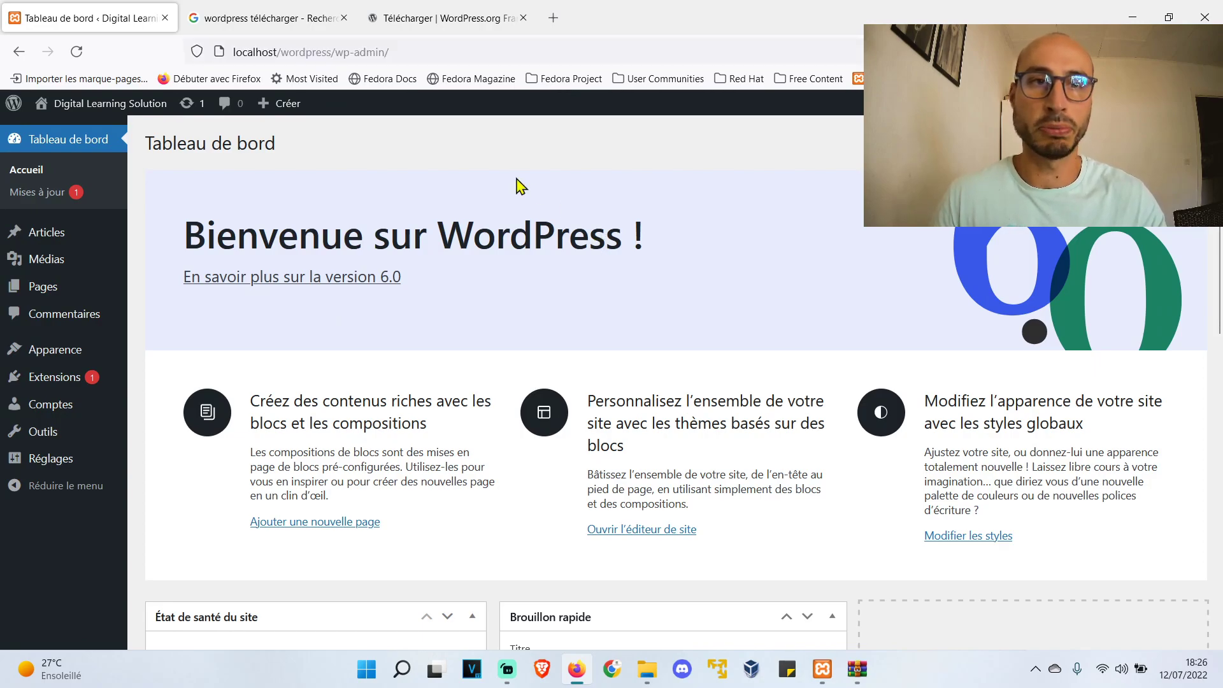
Step: Open the public site by shortening the dashboard address to localhost/wordpress/
click(342, 51)
drag(342, 52, 477, 74)
key(BackSpace)
key(BackSpace)
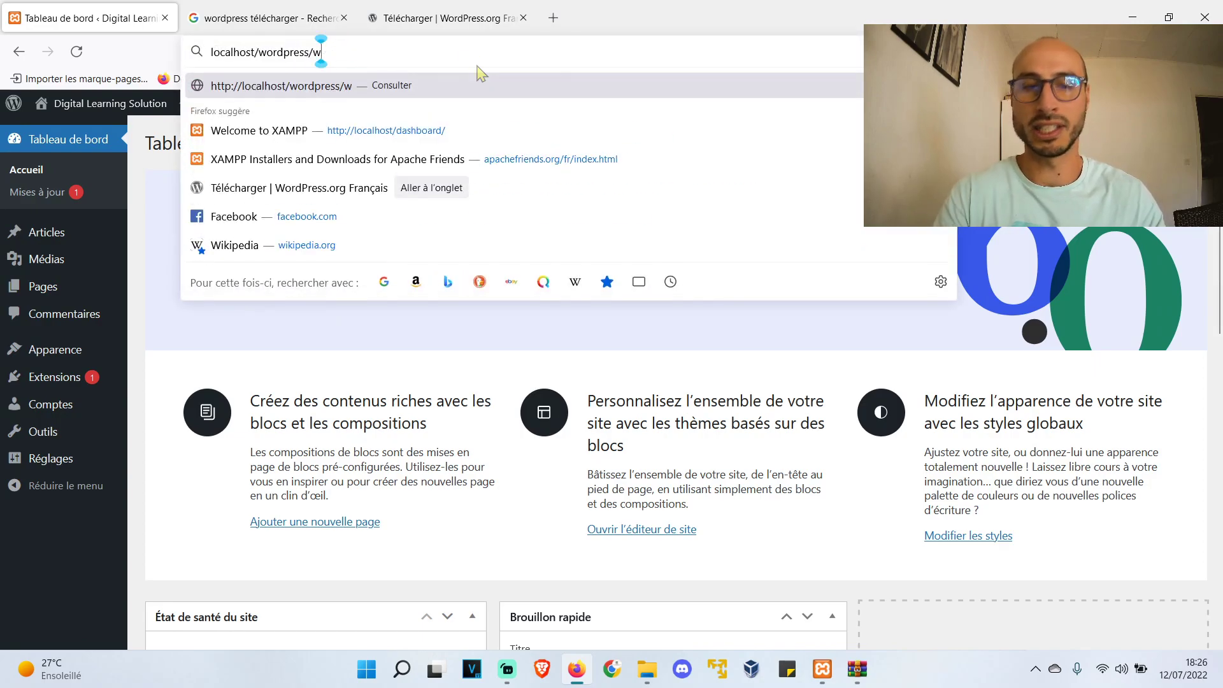
key(Return)
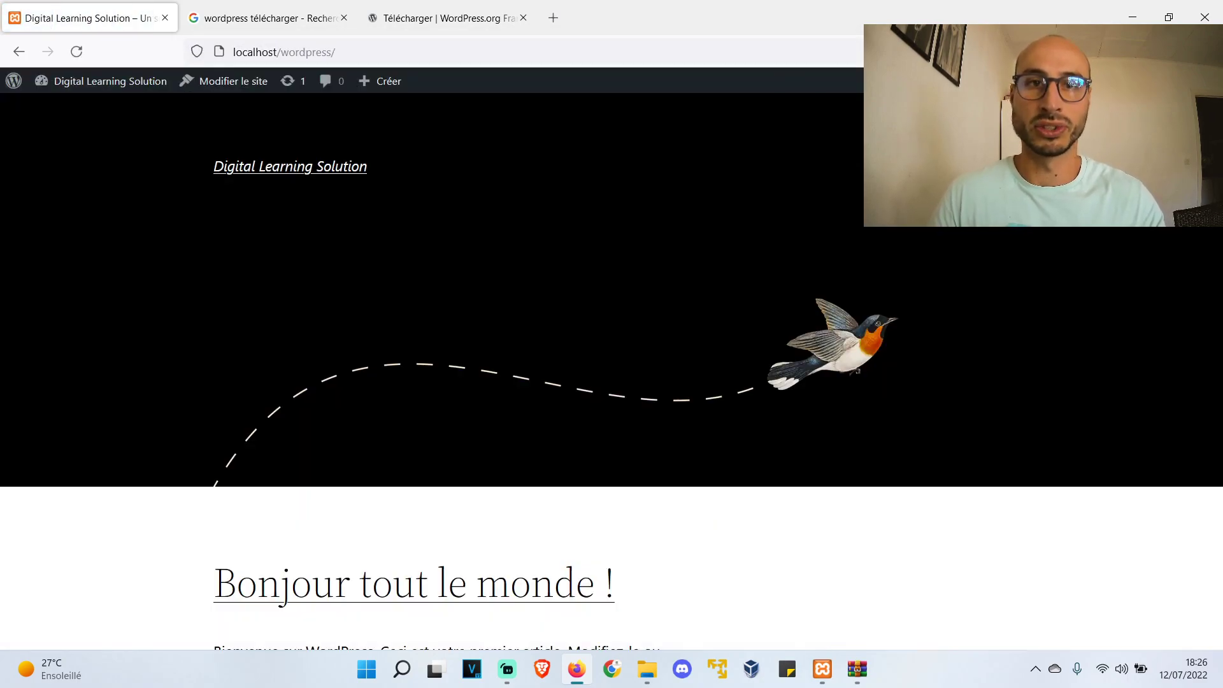
Step: Bookmark the site's home page as "wordpress" in the Barre personnelle
key(ctrl+d)
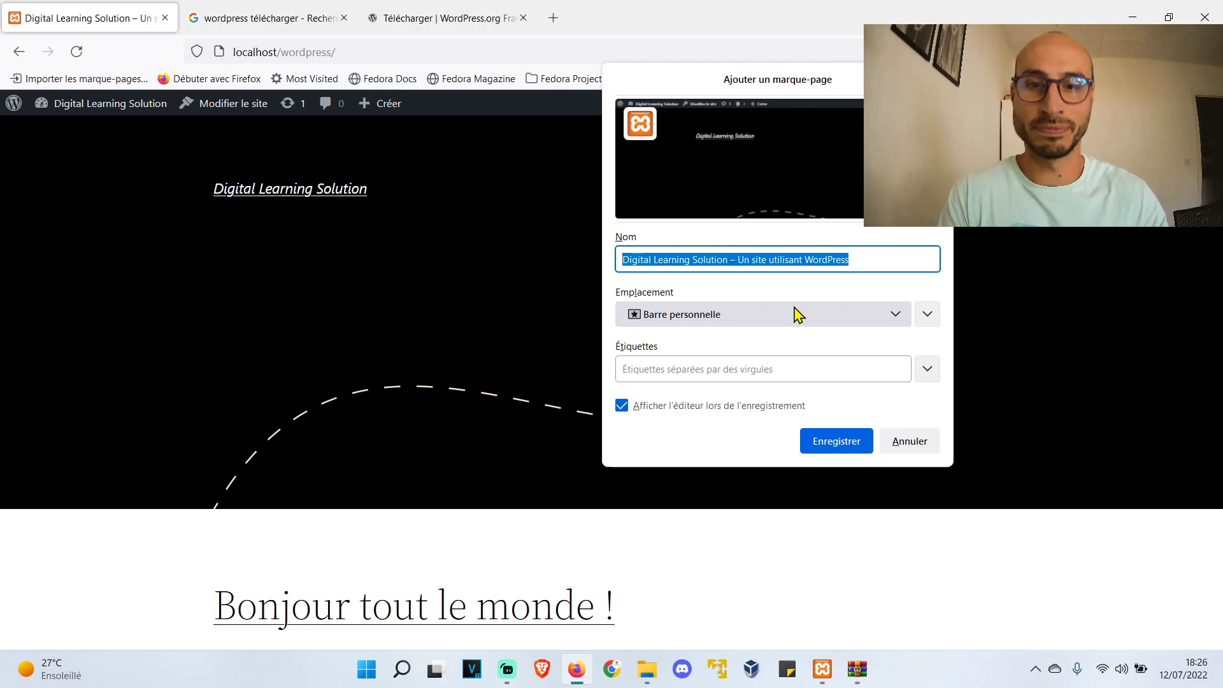
text(wordpress)
key(Return)
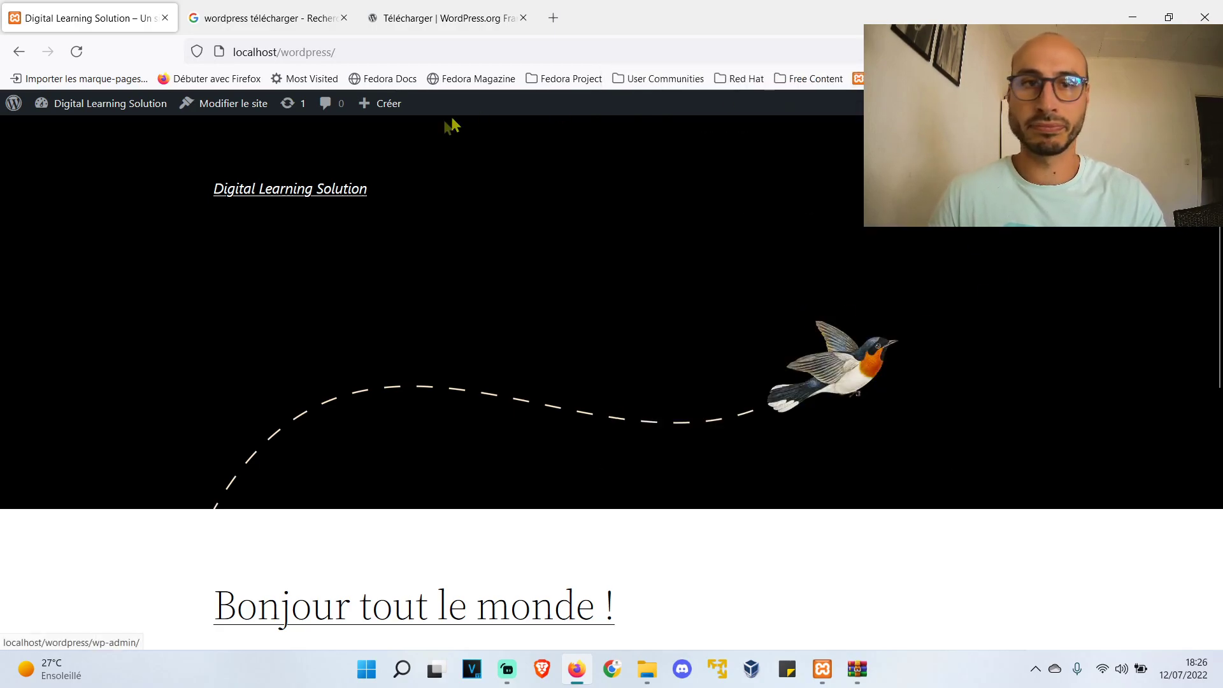
Step: Close the WordPress.org download page
click(469, 19)
click(523, 18)
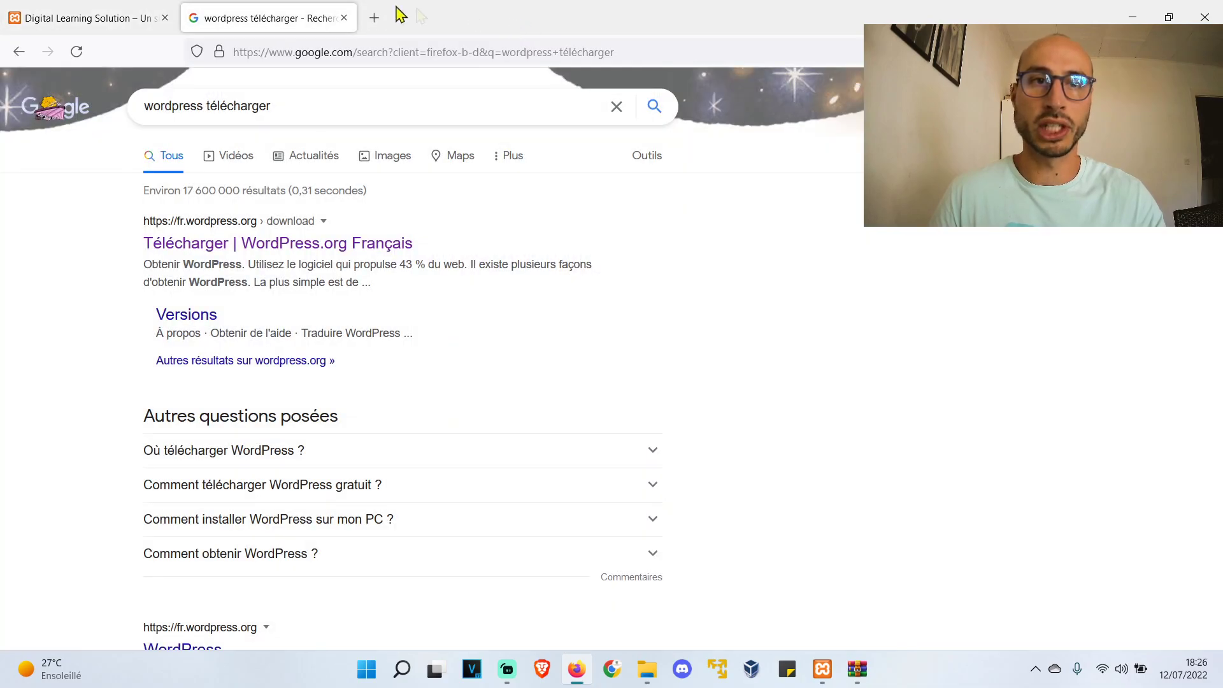
Step: Restart Firefox by closing its remaining pages and reopening it, and load the localhost site from the new-page shortcuts
click(343, 18)
click(164, 17)
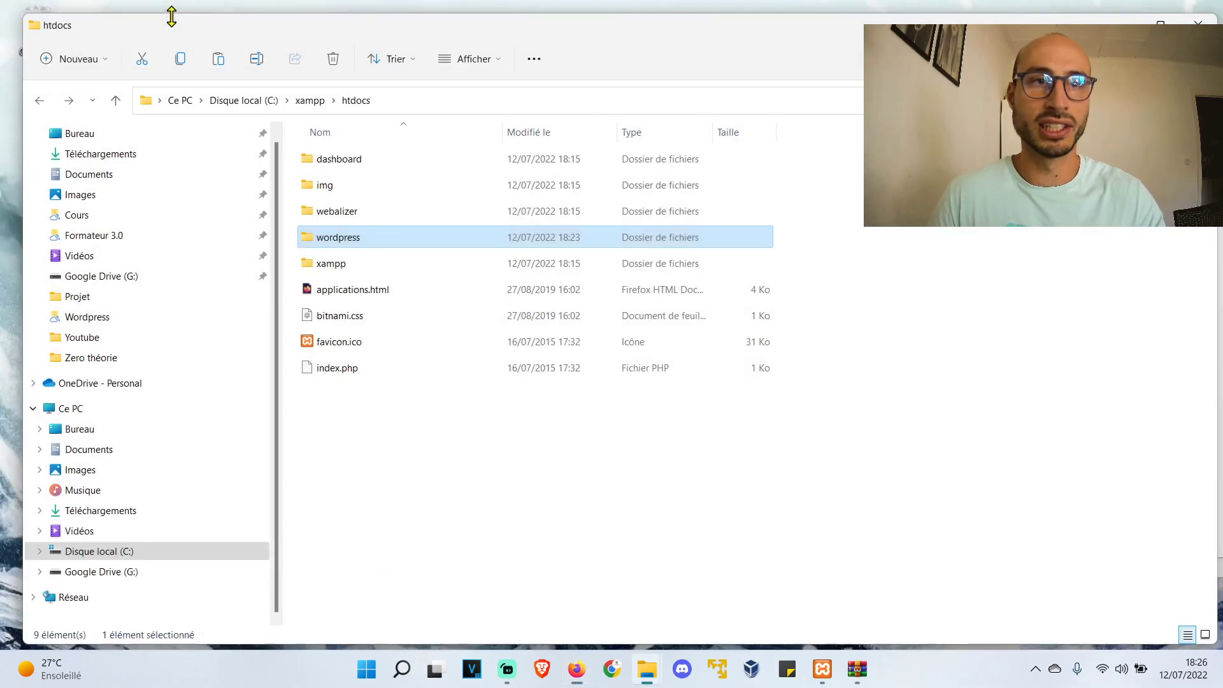
click(577, 667)
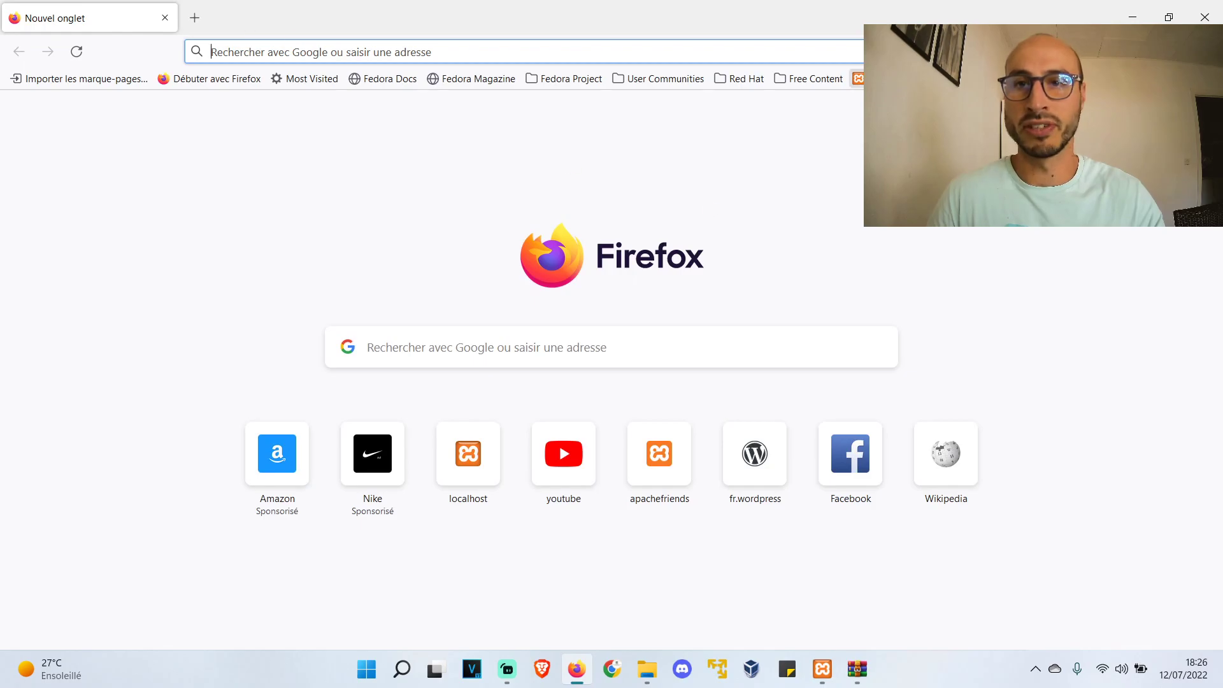
click(469, 454)
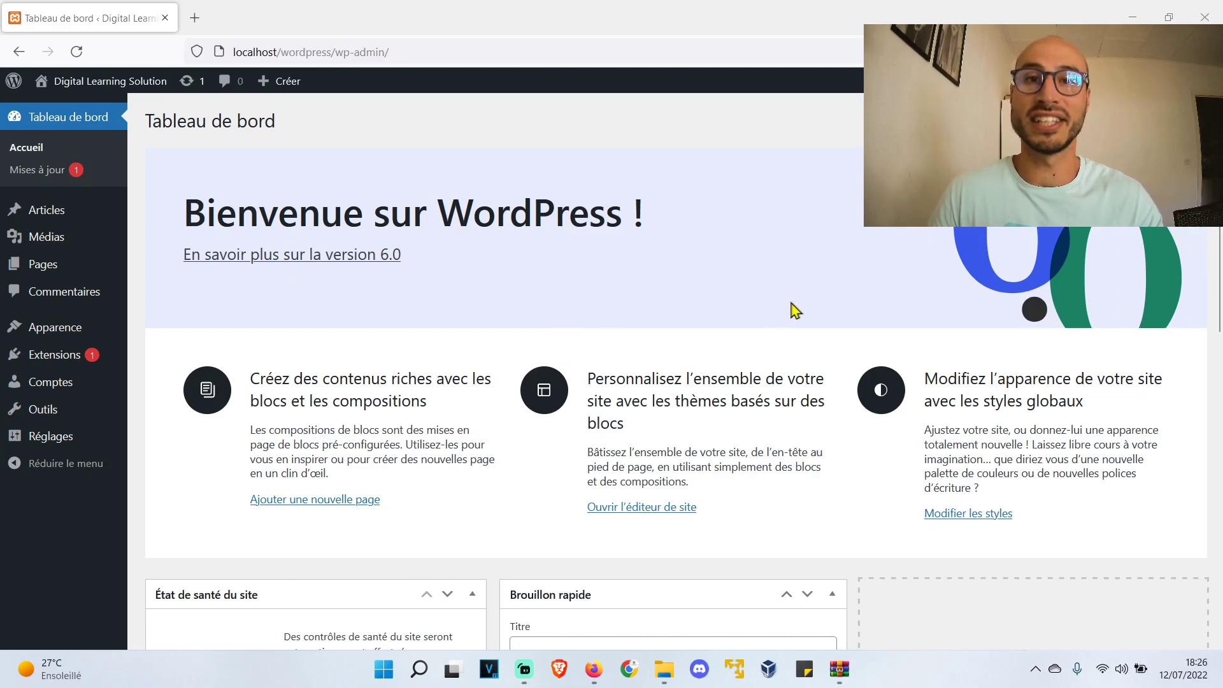
Step: Check the status of the Apache and MySQL services from XAMPP's hidden notification area menu, leaving them running
click(1034, 669)
right_click(1036, 624)
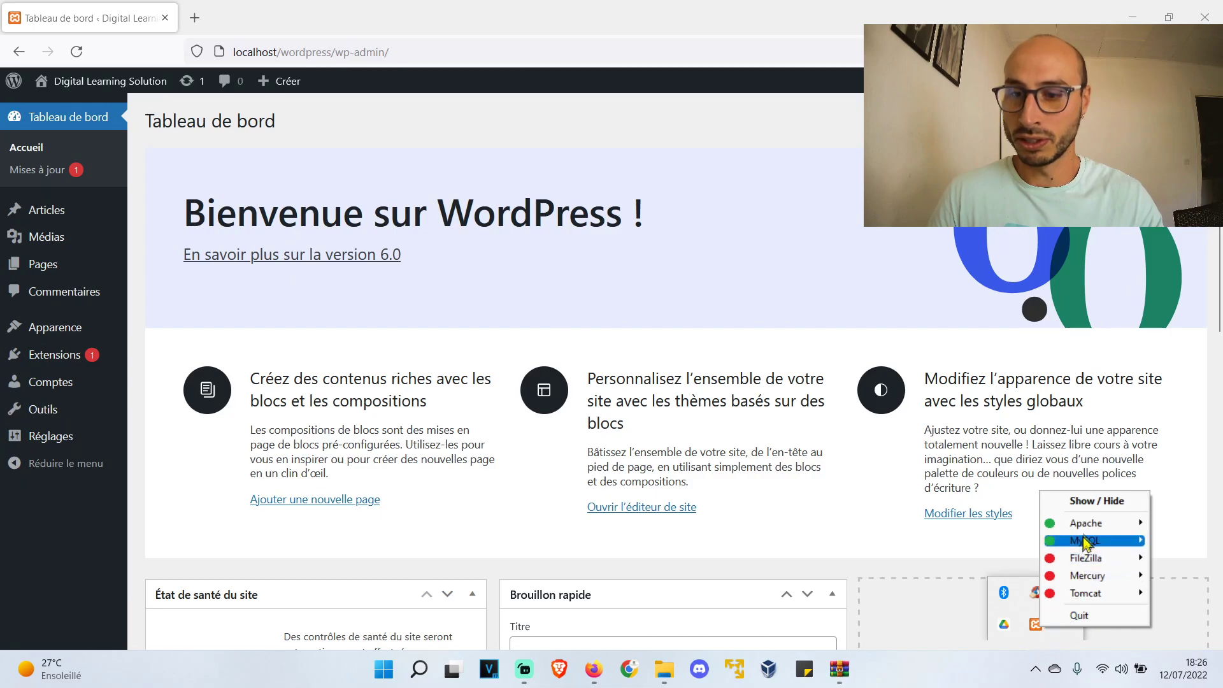
mouse_move(1103, 534)
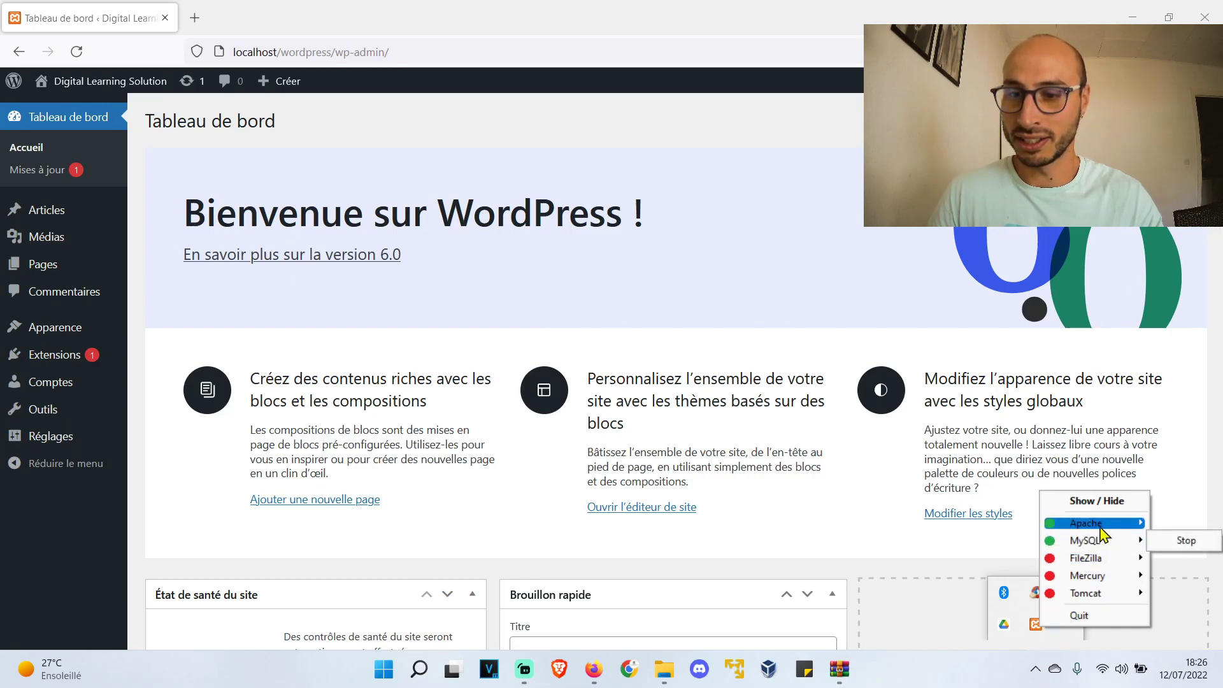
click(785, 592)
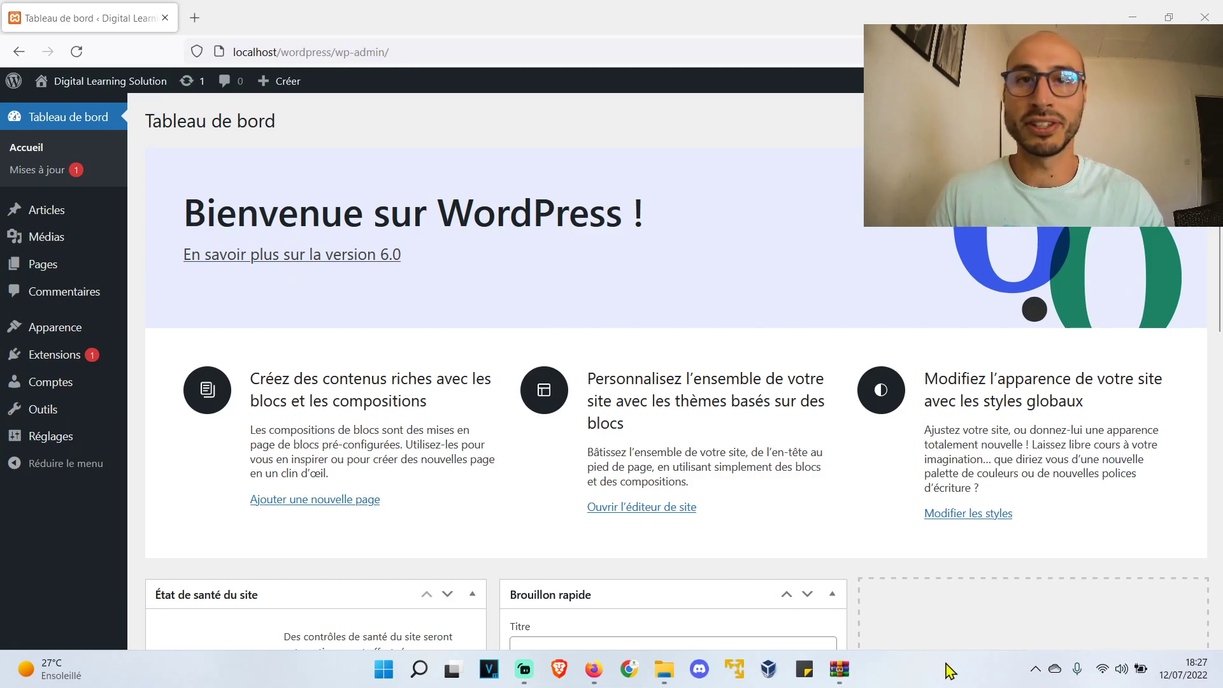
Step: Search Windows for "xampp" and launch the XAMPP Control Panel
click(419, 669)
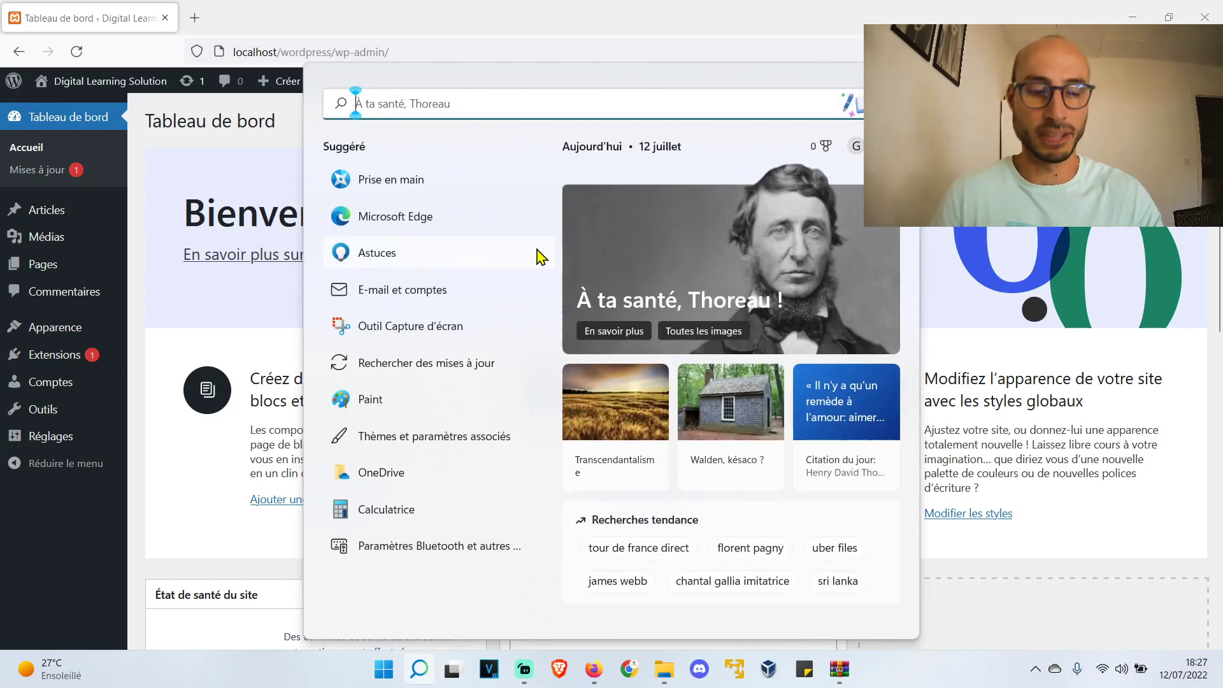
text(xampp)
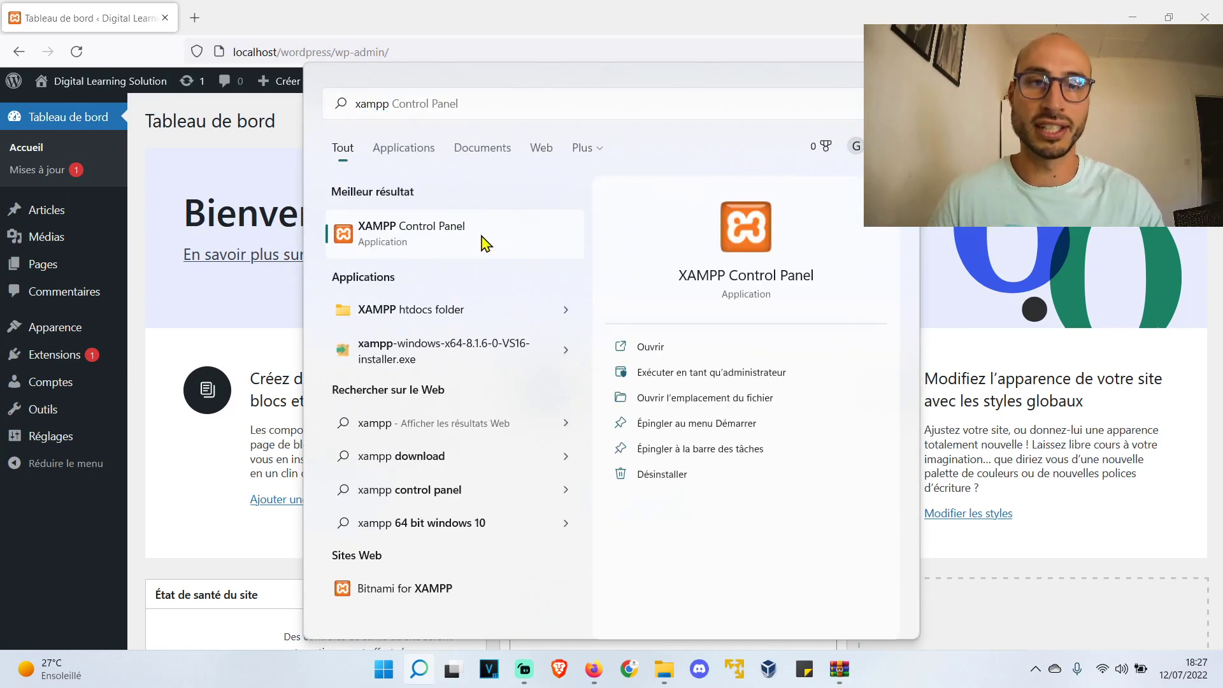
click(482, 238)
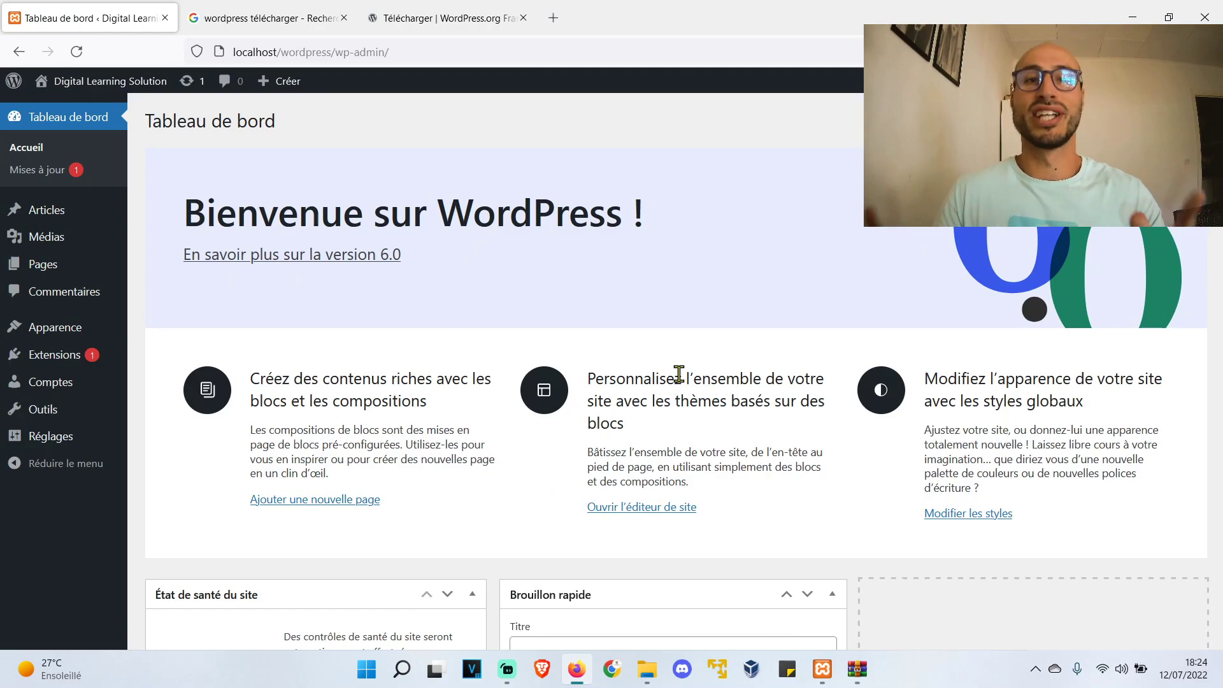